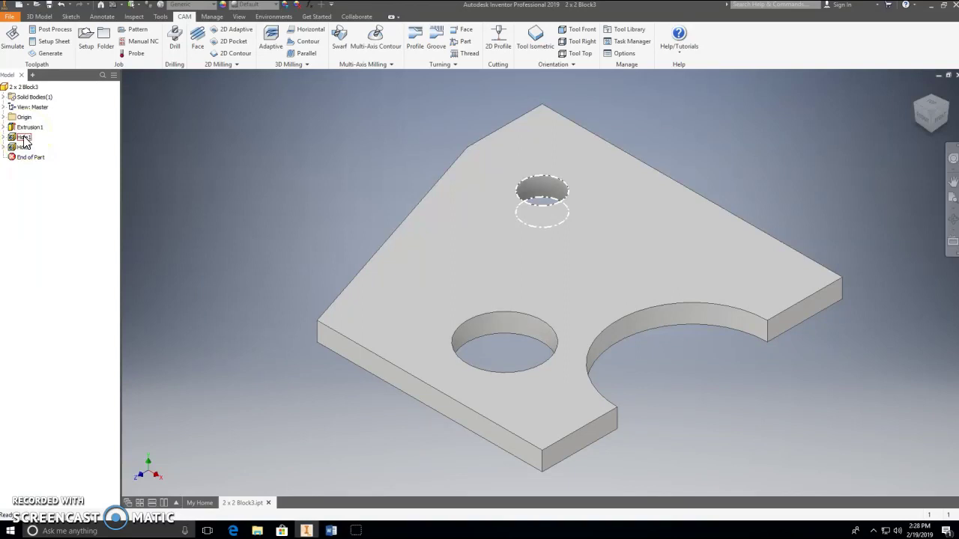
Edit the Hole1 feature near the plate's upper corner and set its diameter to .13 in
double_click(24, 139)
click(225, 246)
click(179, 256)
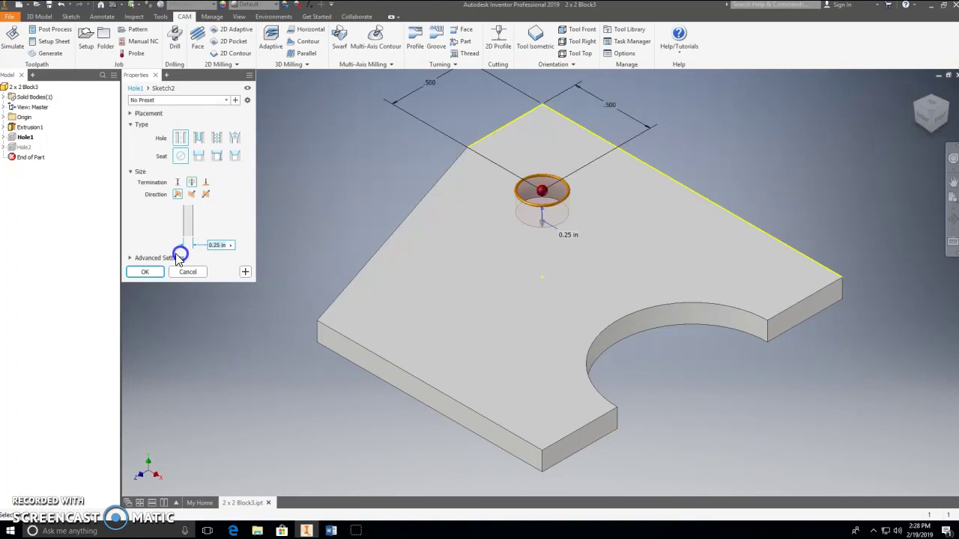
text(13)
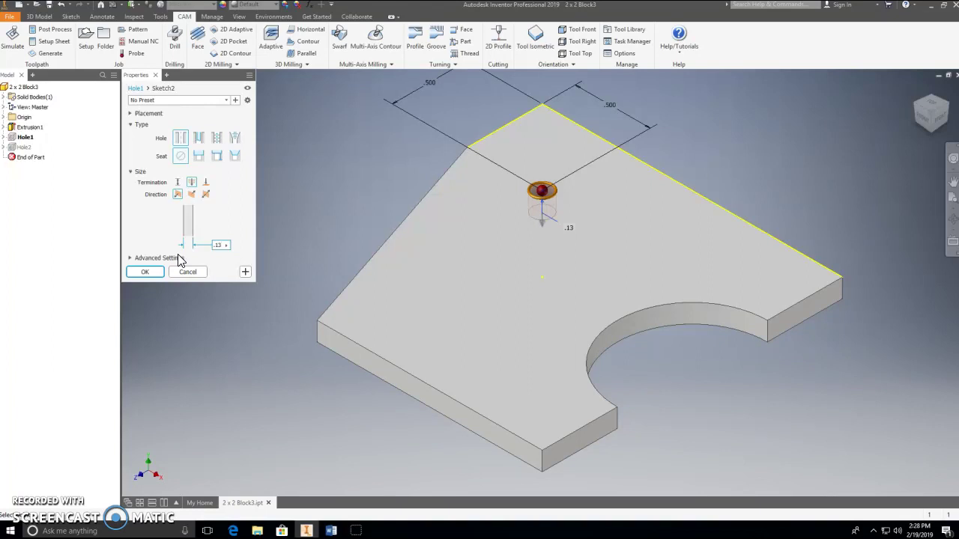
click(148, 273)
click(145, 273)
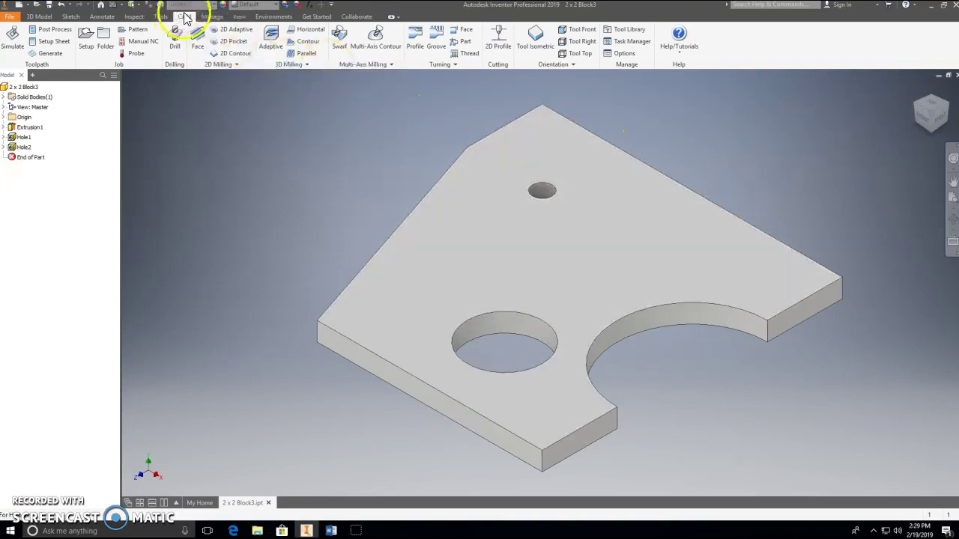
click(39, 17)
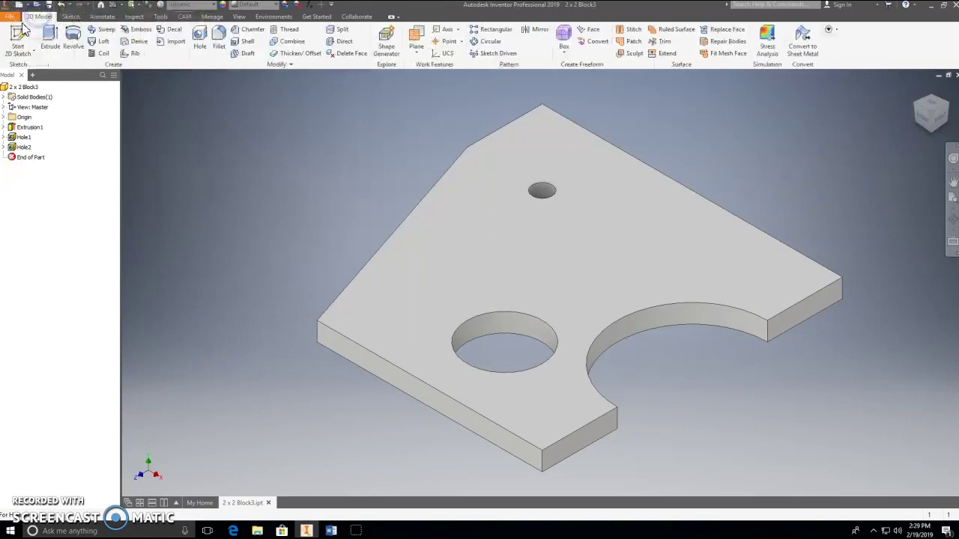
click(186, 18)
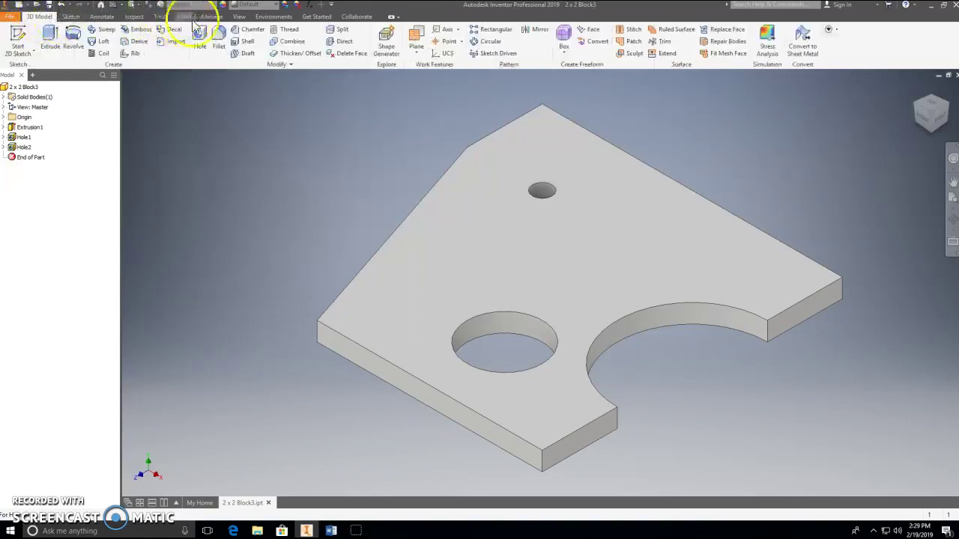
click(185, 18)
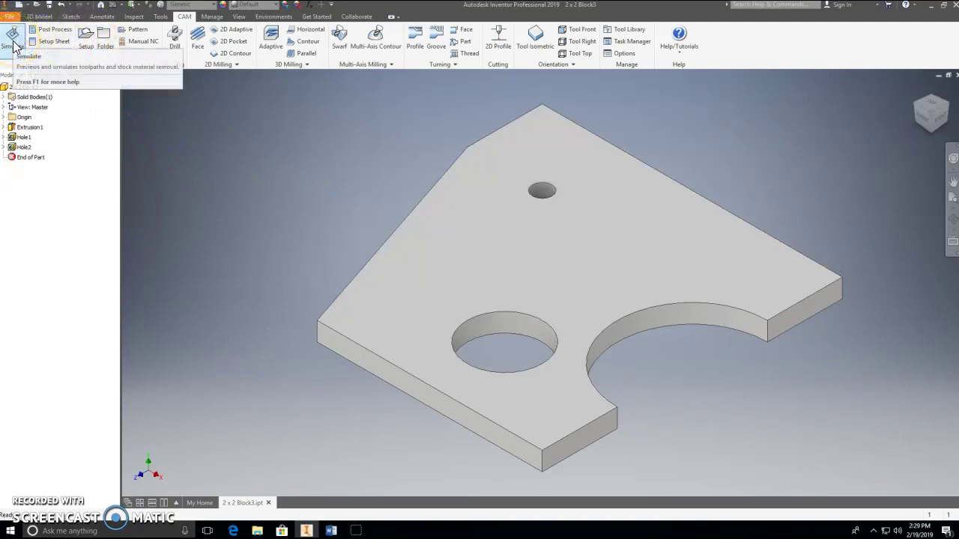
Create a milling setup with its origin at the stock's upper corner and the Z axis along the part's vertical edge, using Select Z axis/plane & X axis
click(86, 43)
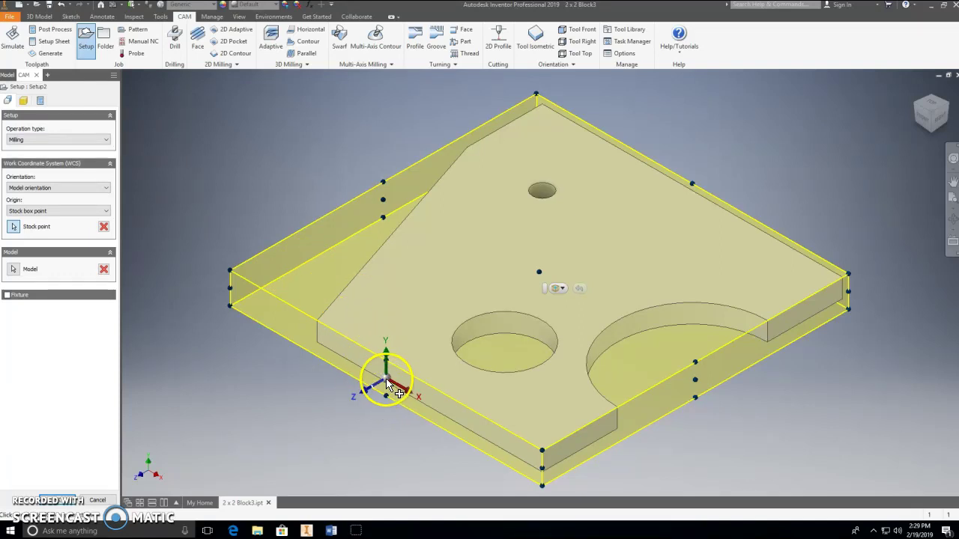
click(230, 272)
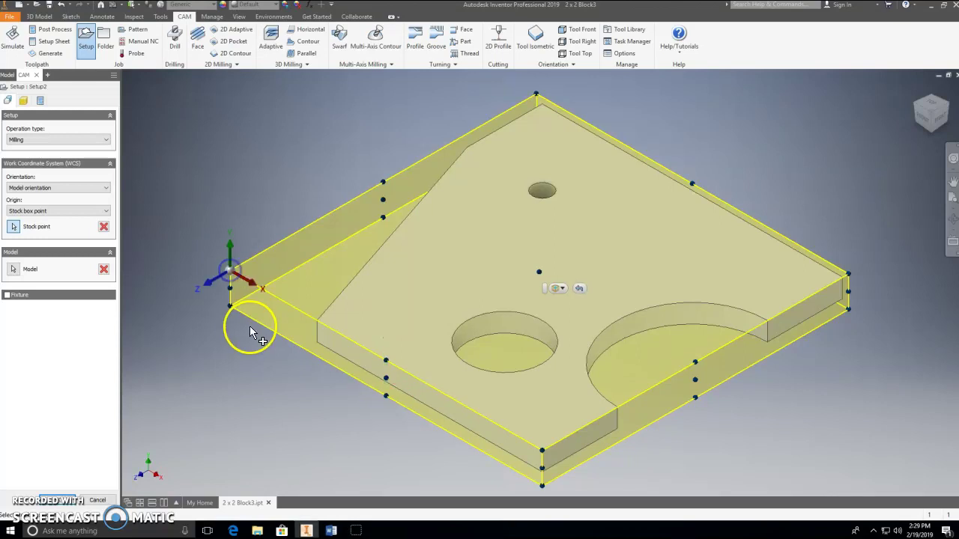
click(226, 280)
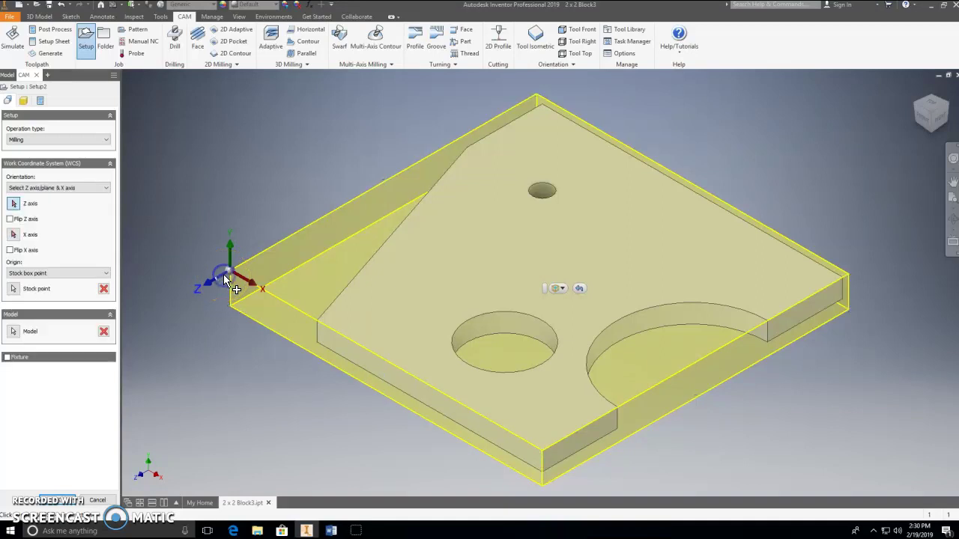
click(319, 336)
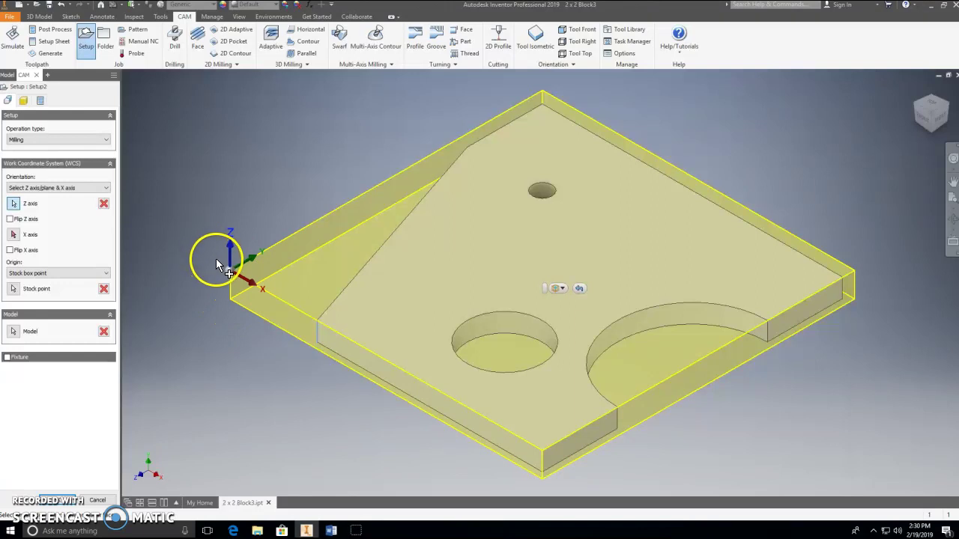
Try flipping the Z axis and using the Select Z axis/plane & Y axis orientation, then return to Select Z axis/plane & X axis
click(10, 218)
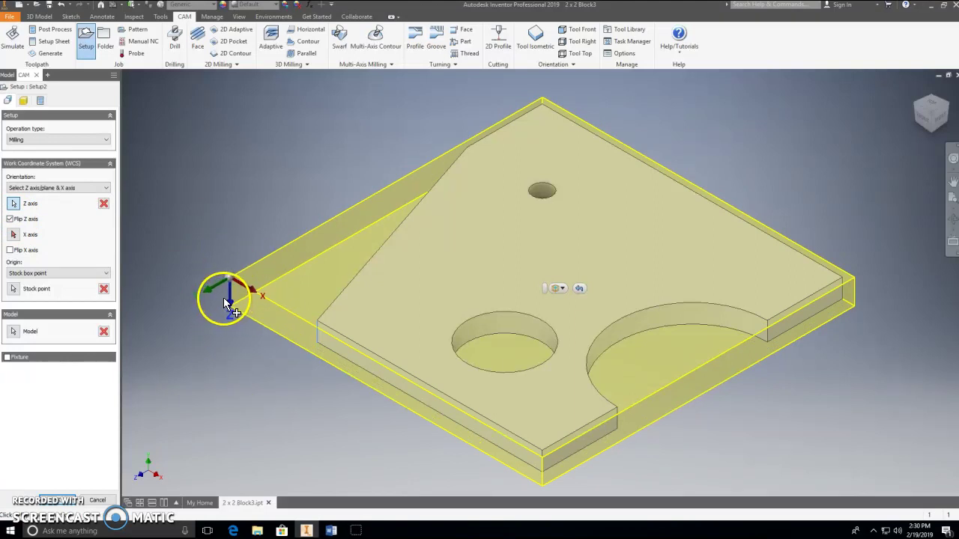
click(104, 189)
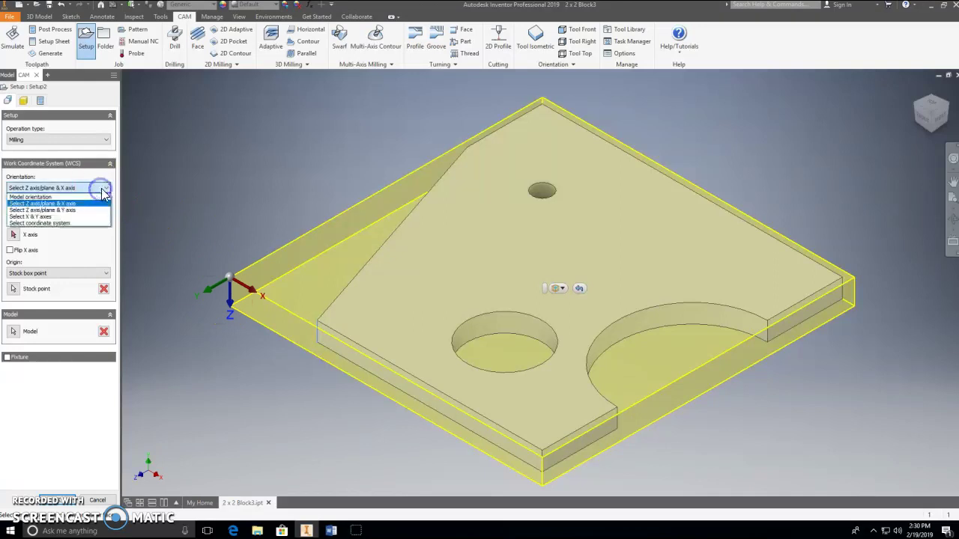
click(49, 212)
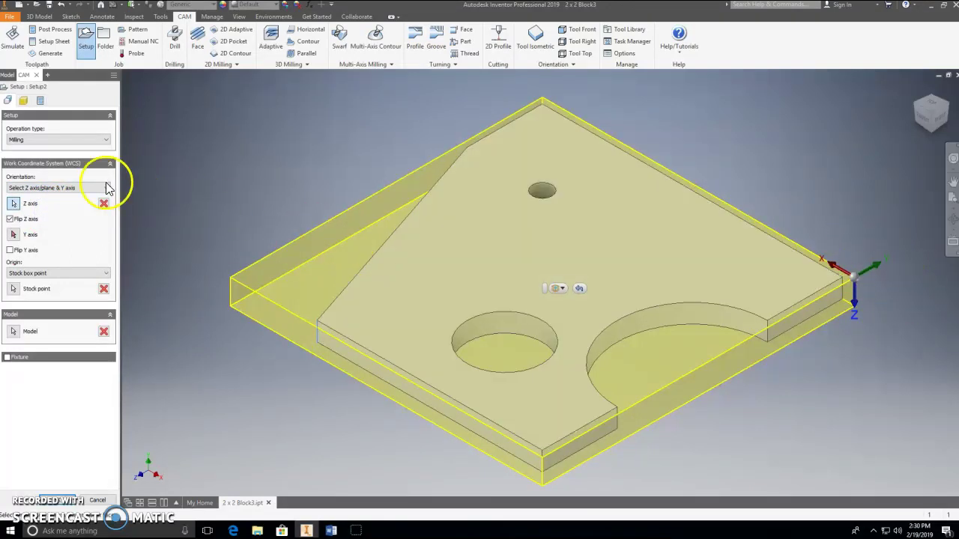
click(69, 189)
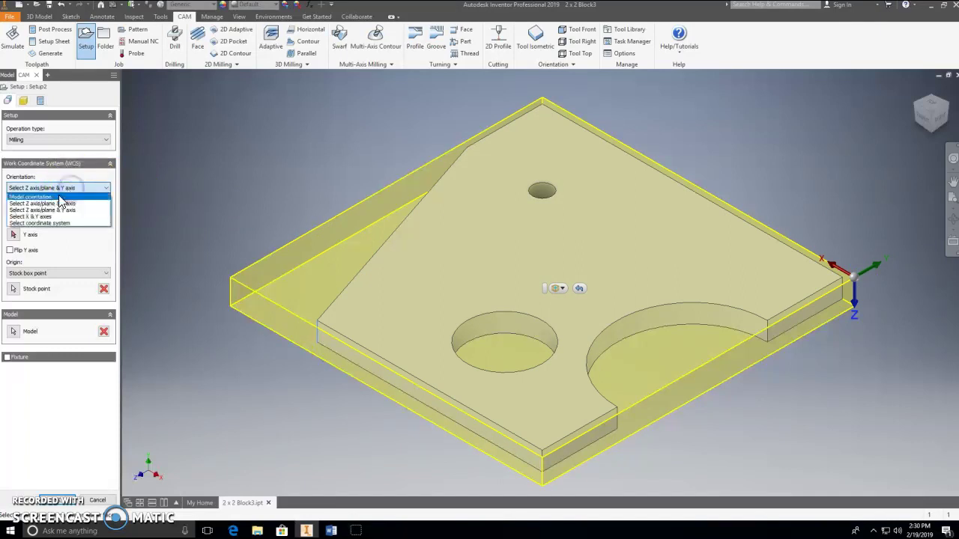
click(39, 204)
click(228, 291)
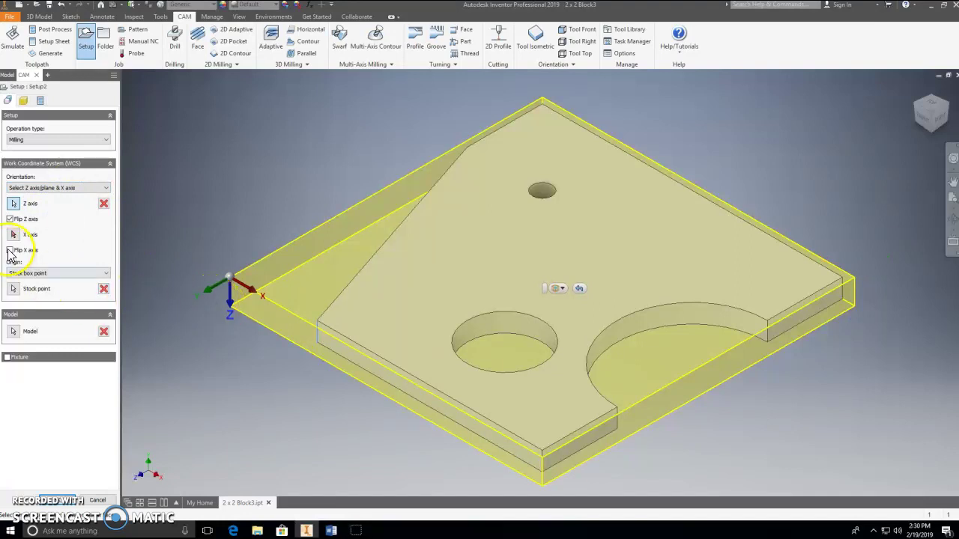
Point the setup's Z axis upward with neither the Z nor the X axis flipped, and accept the setup
click(9, 219)
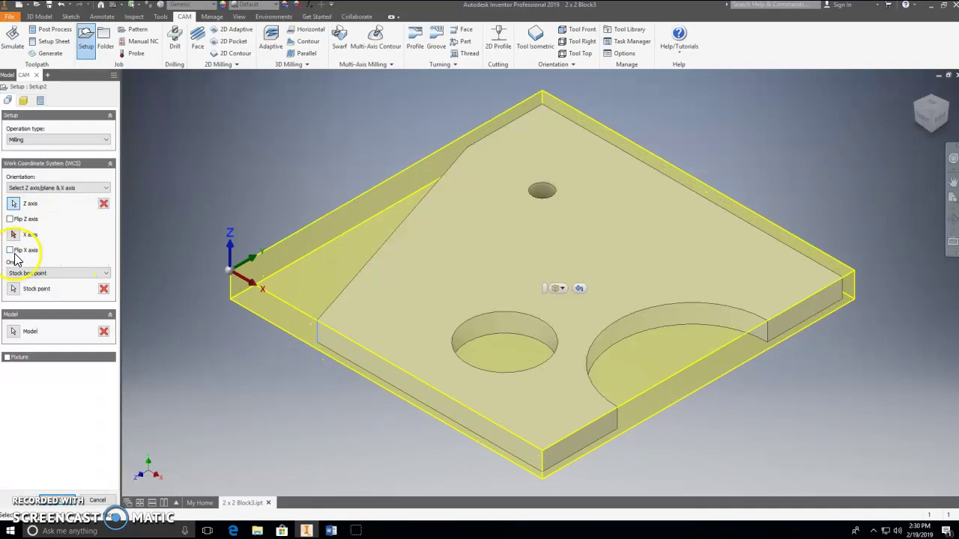
click(10, 250)
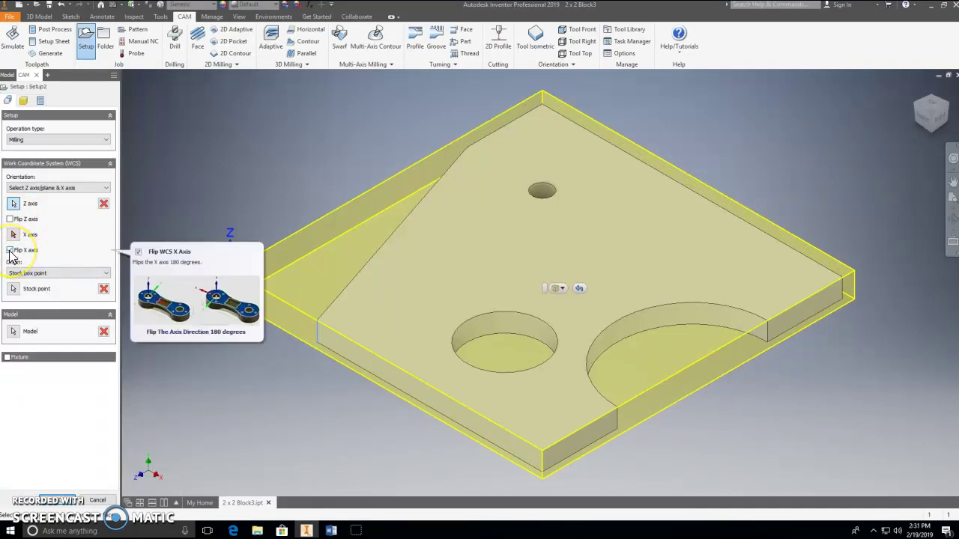
click(10, 250)
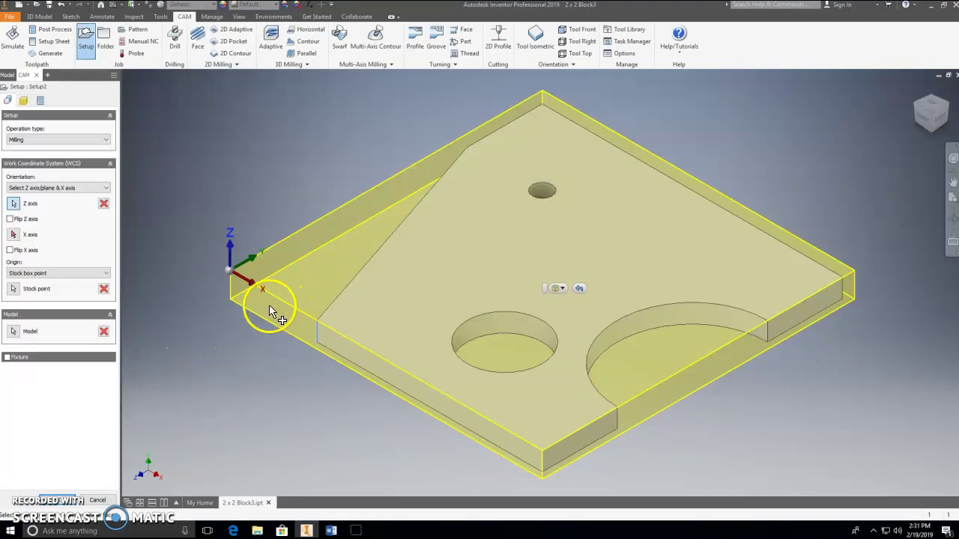
click(62, 501)
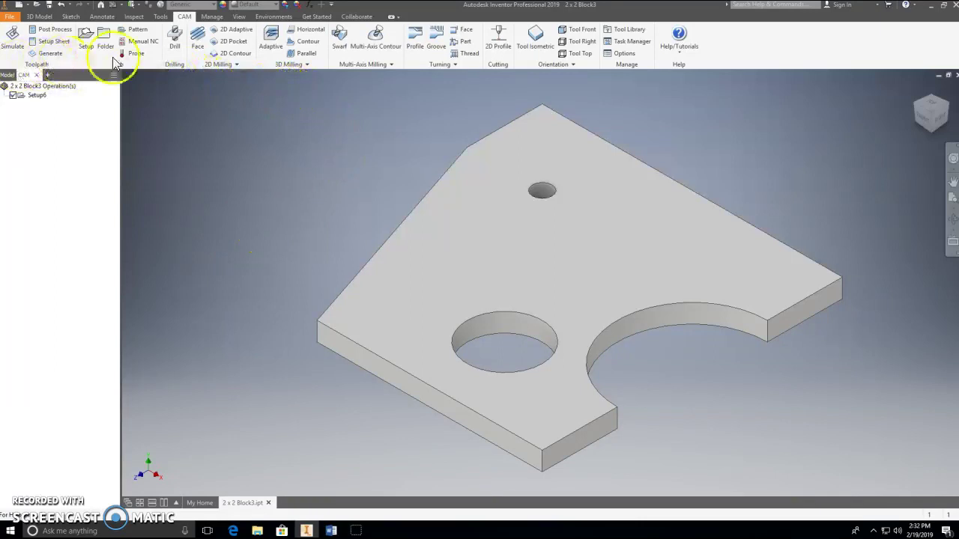
Start a 2D milling Bore operation and select the small hole's cylindrical face as its geometry
click(233, 66)
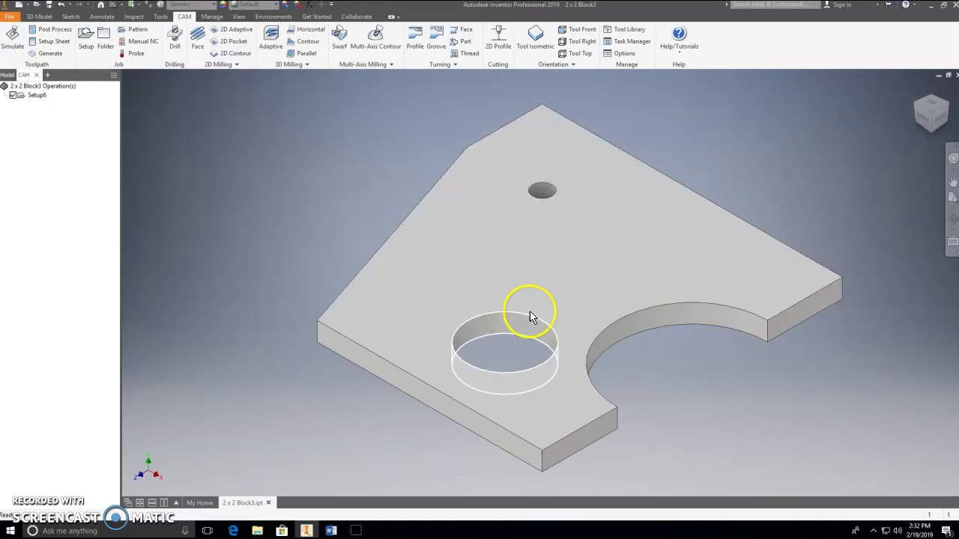
click(237, 65)
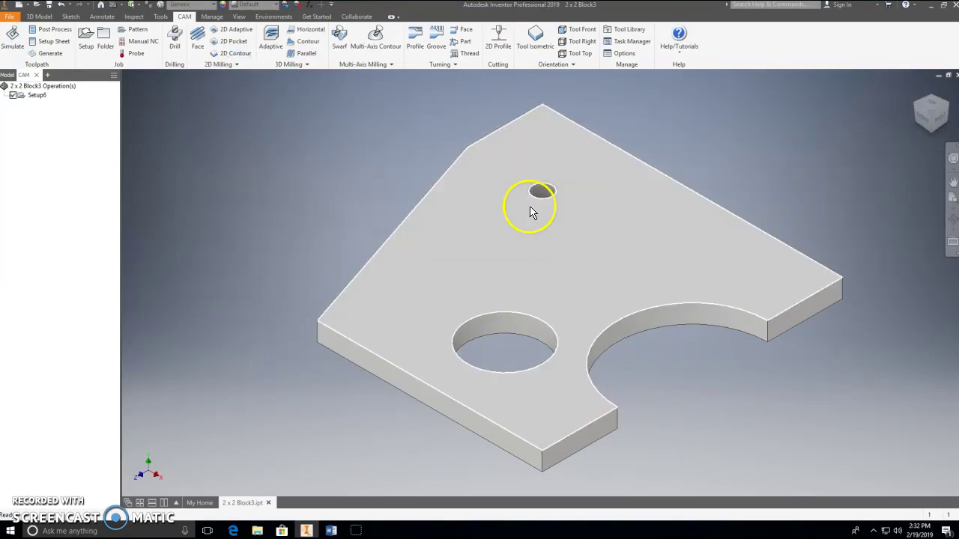
click(236, 66)
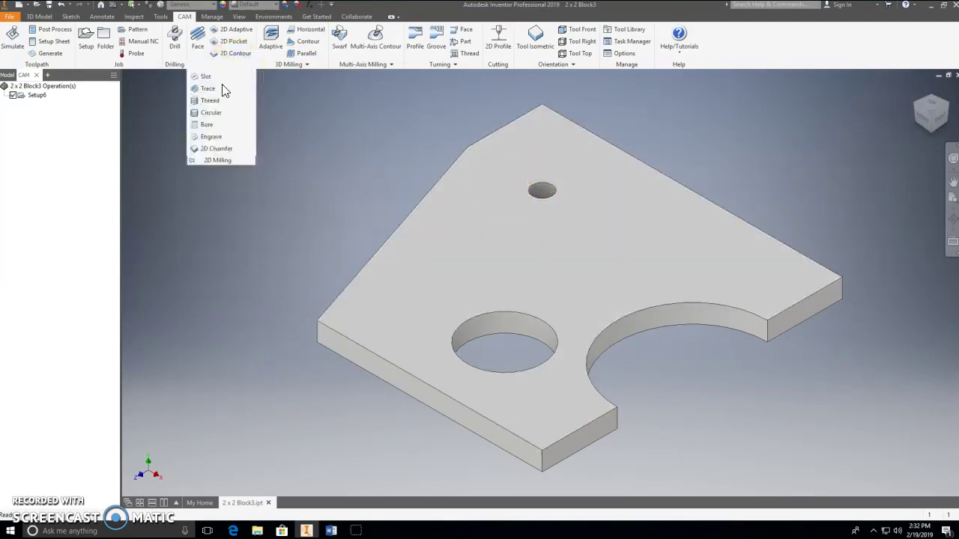
click(206, 125)
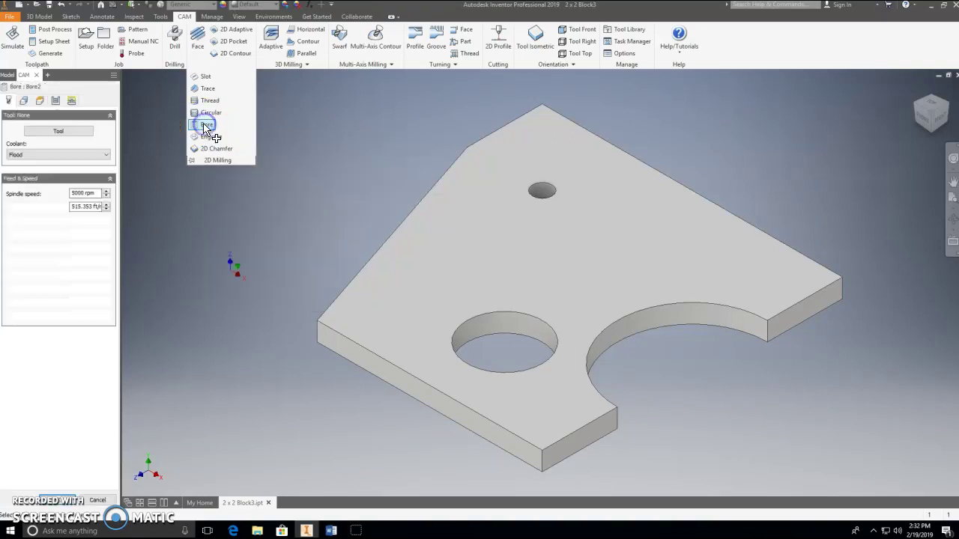
shift+middle_drag(582, 188, 578, 195)
click(545, 166)
scroll(548, 171, up, 4)
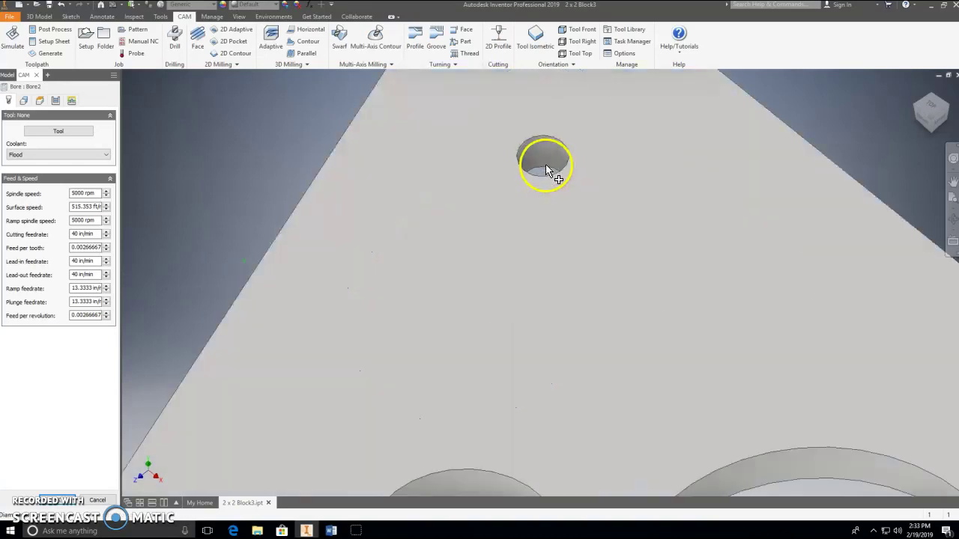
click(545, 173)
click(567, 198)
scroll(573, 203, down, 5)
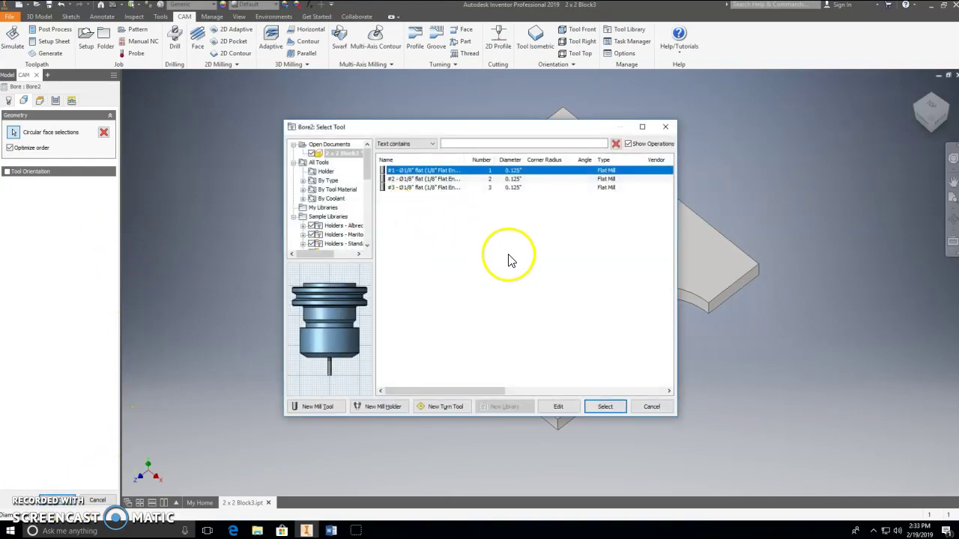
Search the tool library by type for 1/8 tools and widen the tool list
click(476, 144)
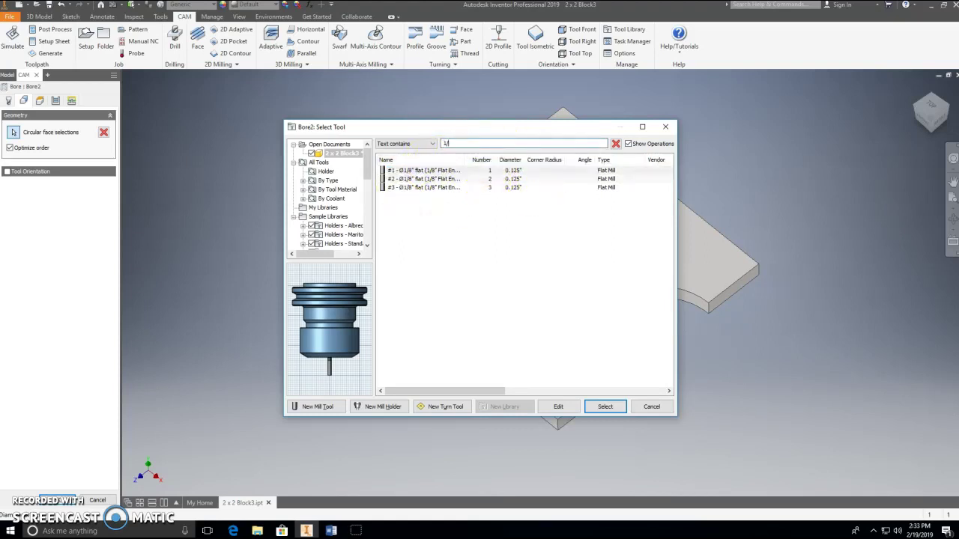
click(327, 181)
drag(678, 266, 859, 259)
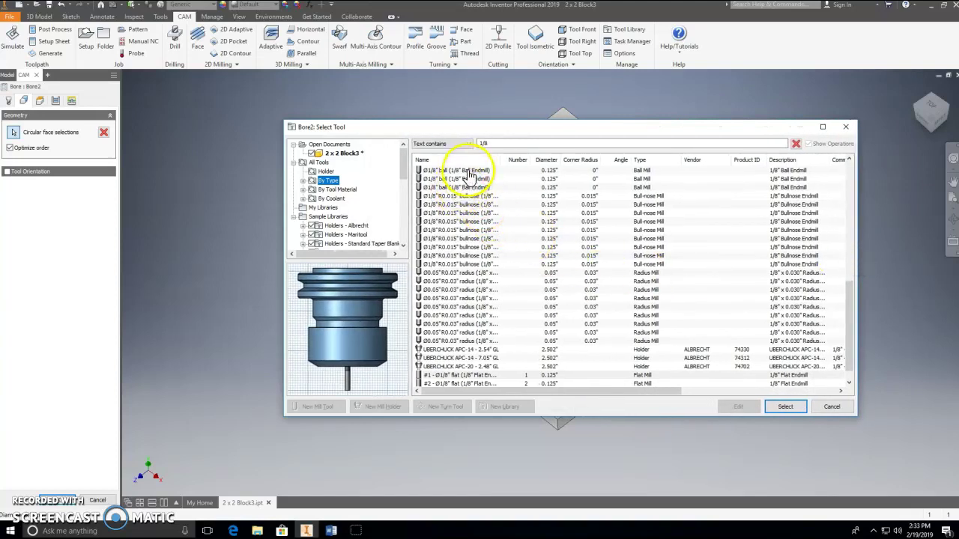
scroll(466, 187, up, 5)
scroll(466, 193, up, 1)
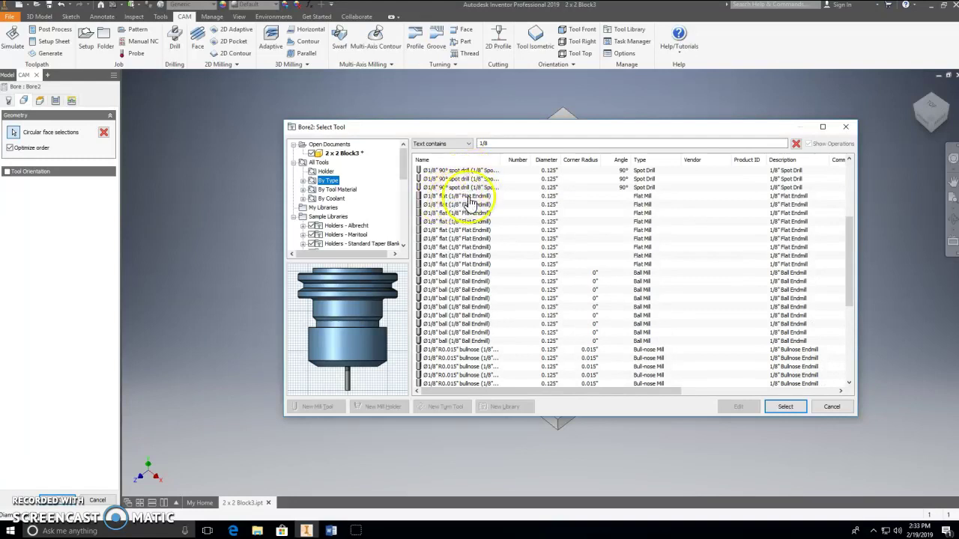
Choose the 1/8" Flat Endmill from the Inch - Plastics library as the bore operation's tool
click(473, 196)
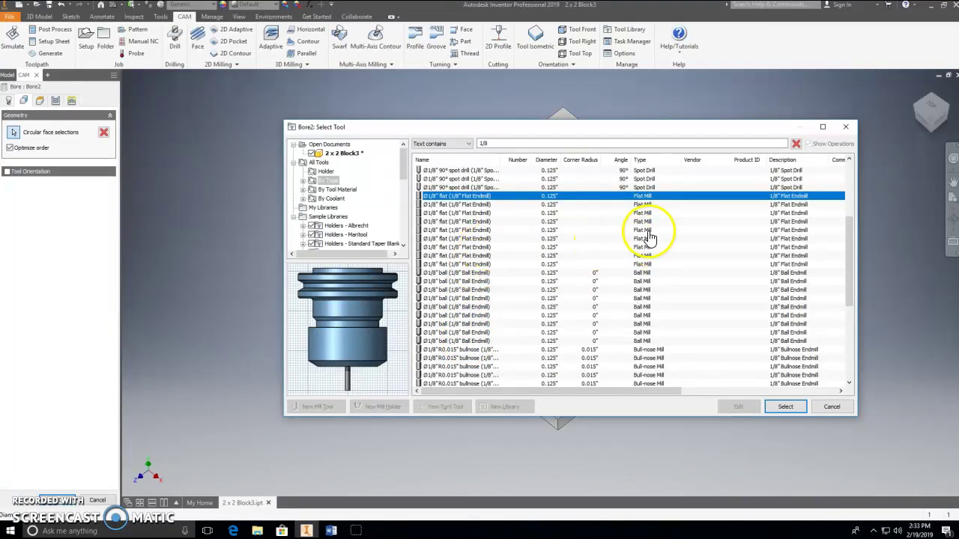
drag(574, 392, 731, 402)
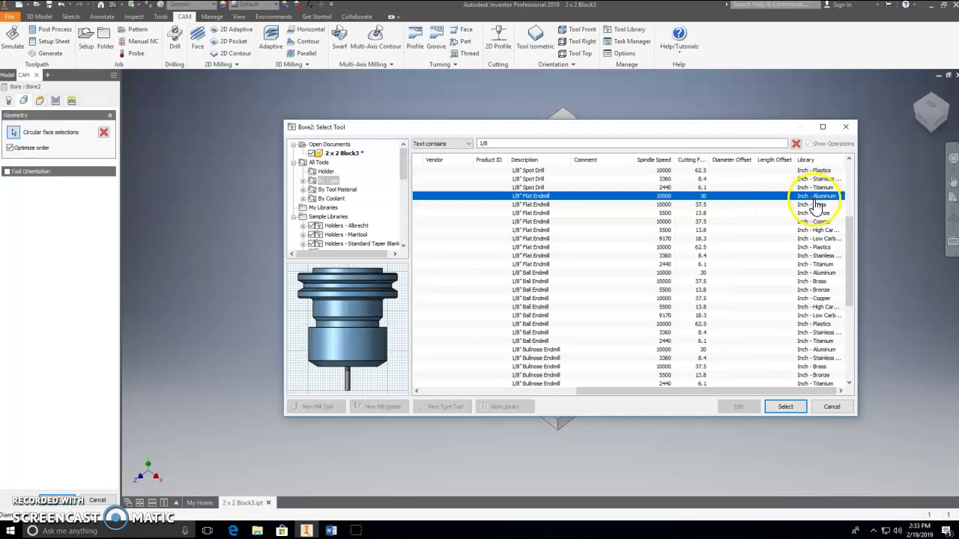
click(816, 248)
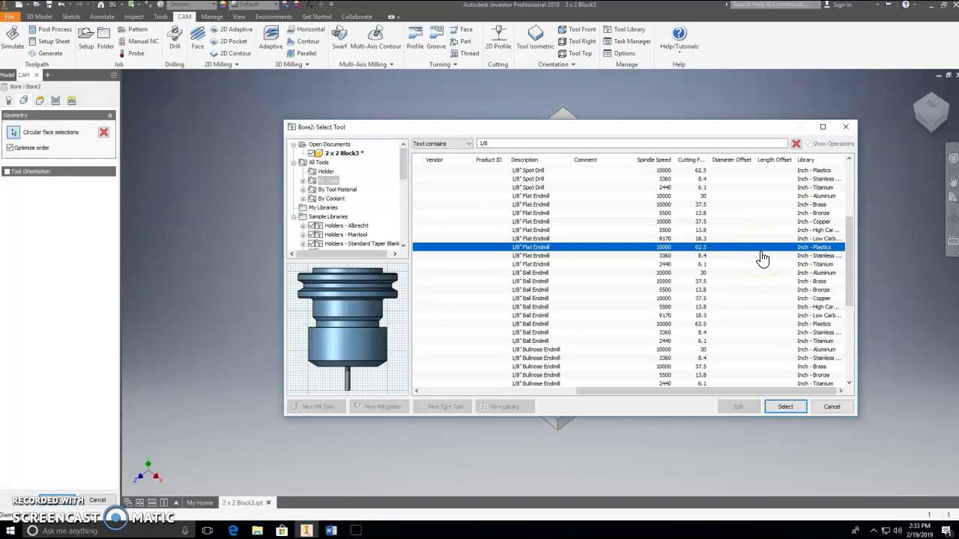
click(729, 257)
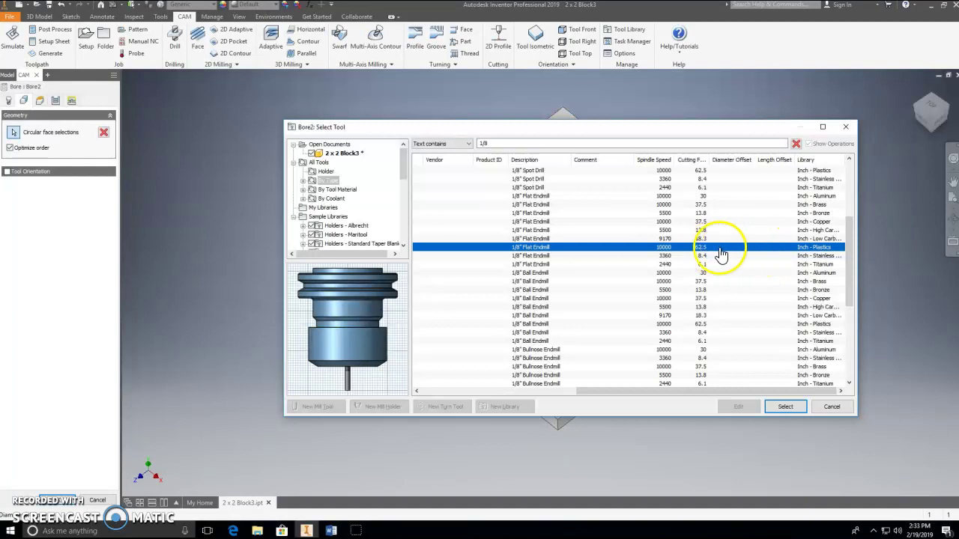
click(794, 409)
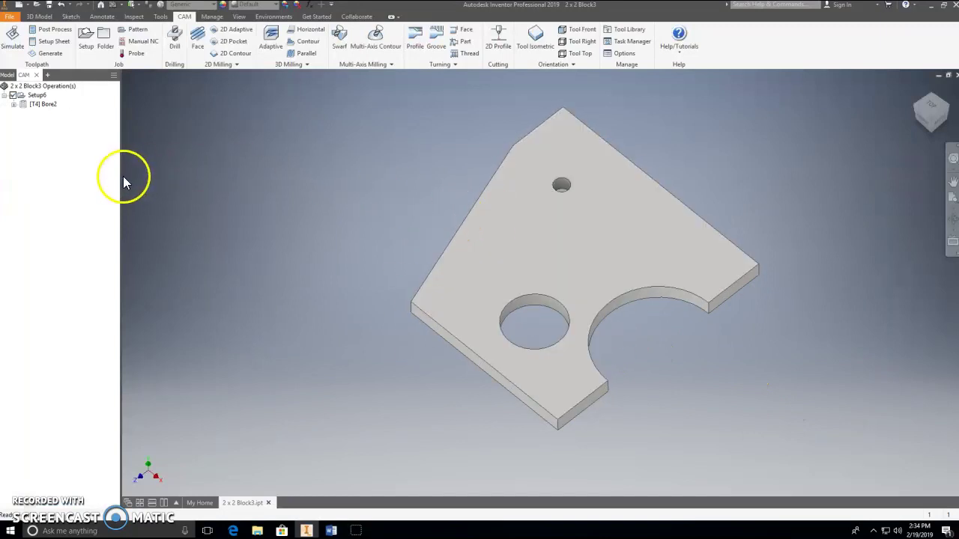
double_click(48, 105)
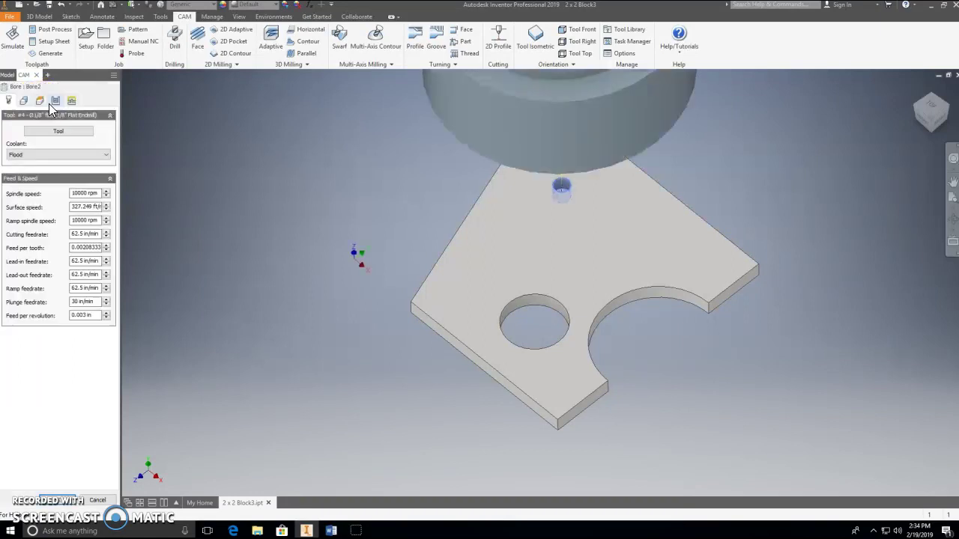
click(87, 194)
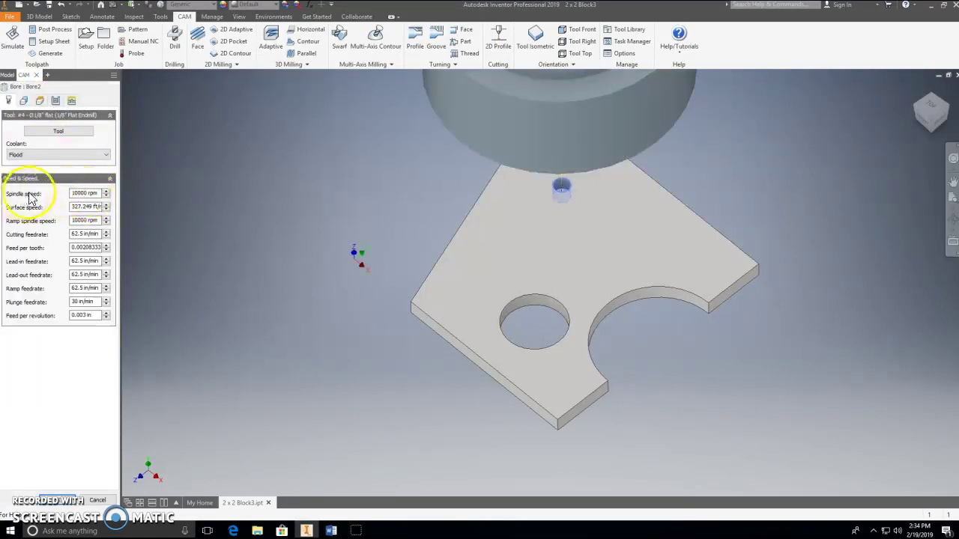
click(93, 500)
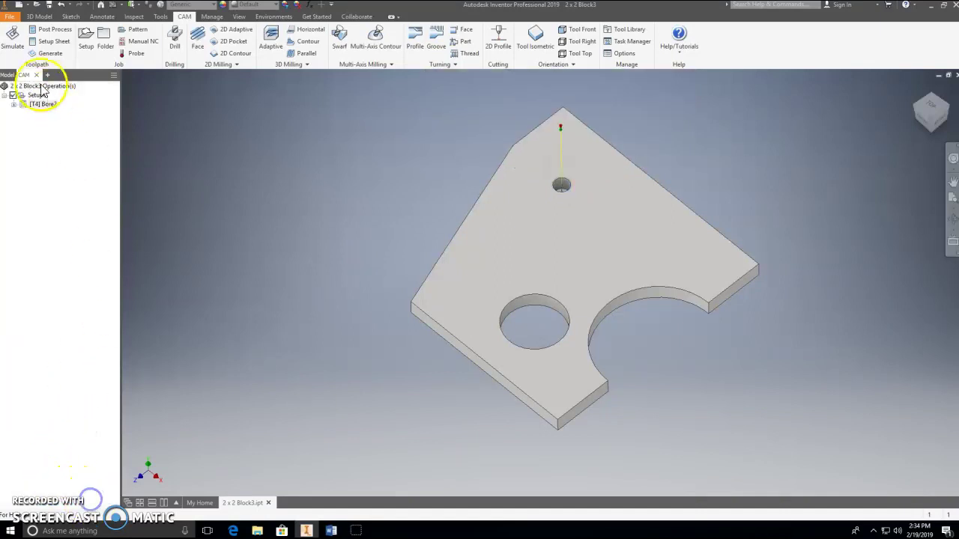
Edit the bore operation's spindle speed to 15000 rpm, cutting feedrate to 80 in/min and plunge feedrate to 20 in/min, and accept the changes
click(43, 105)
double_click(45, 107)
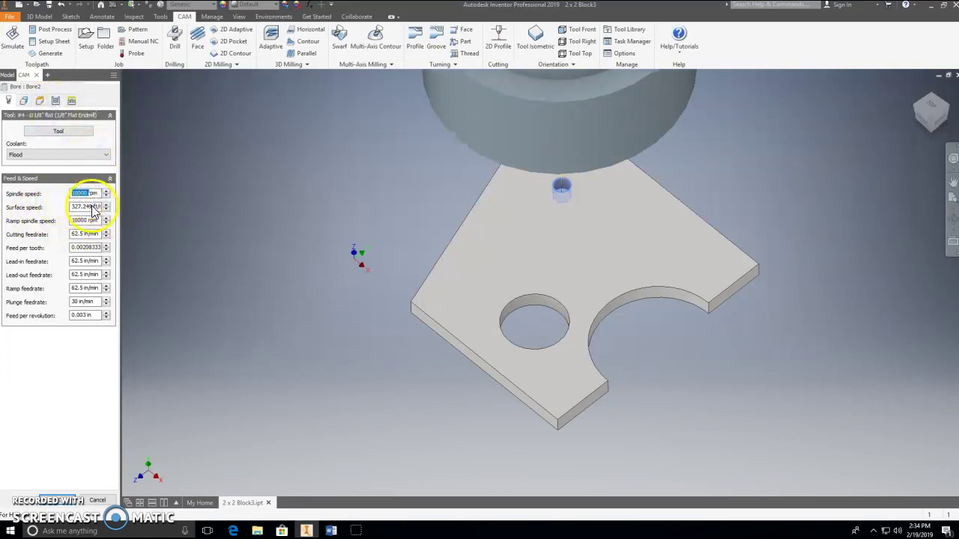
text(1)
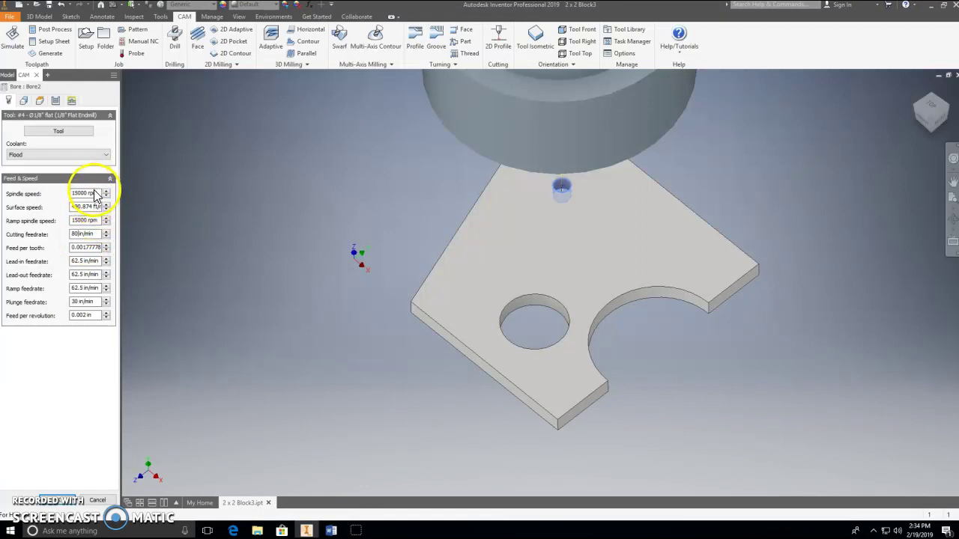
click(78, 234)
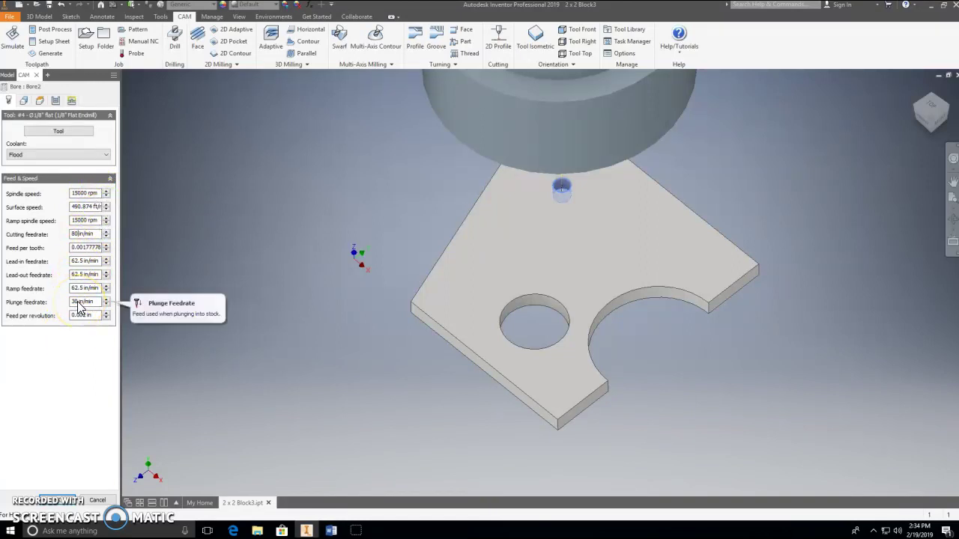
drag(79, 305, 73, 306)
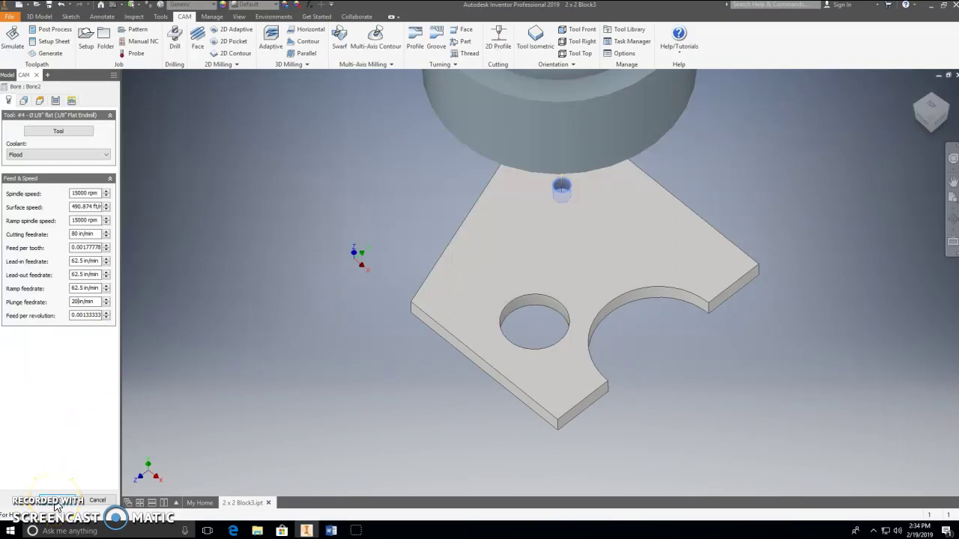
click(47, 324)
click(53, 507)
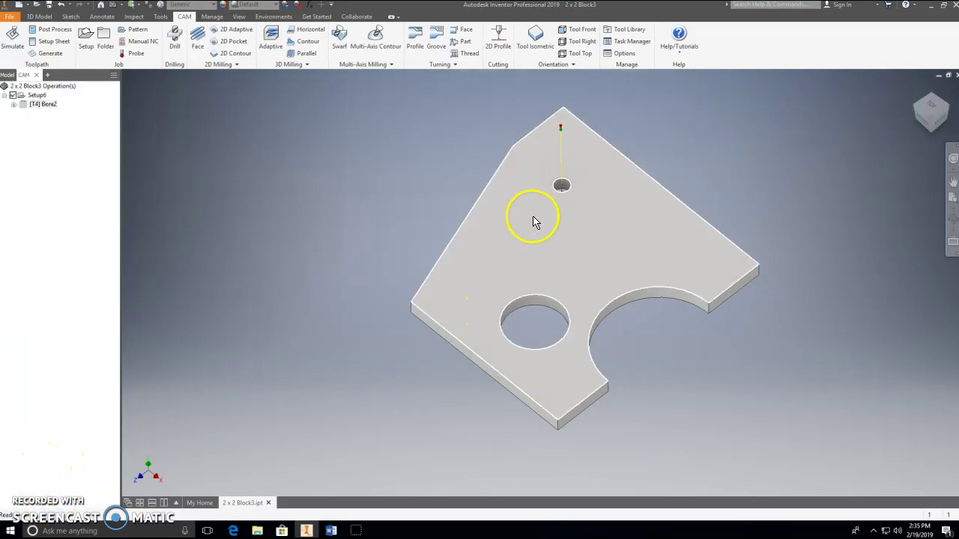
Examine the bore toolpath inside the small hole up close
scroll(567, 190, up, 6)
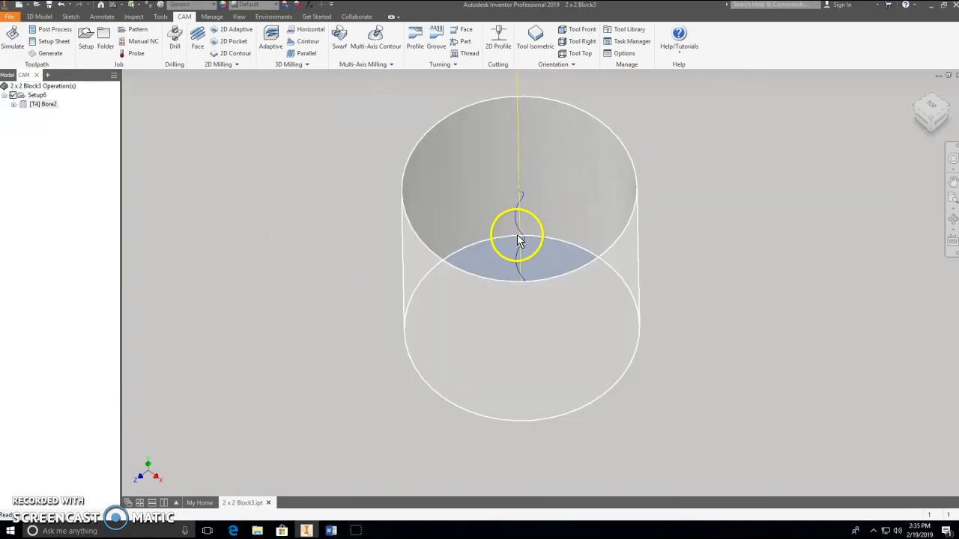
scroll(517, 269, down, 5)
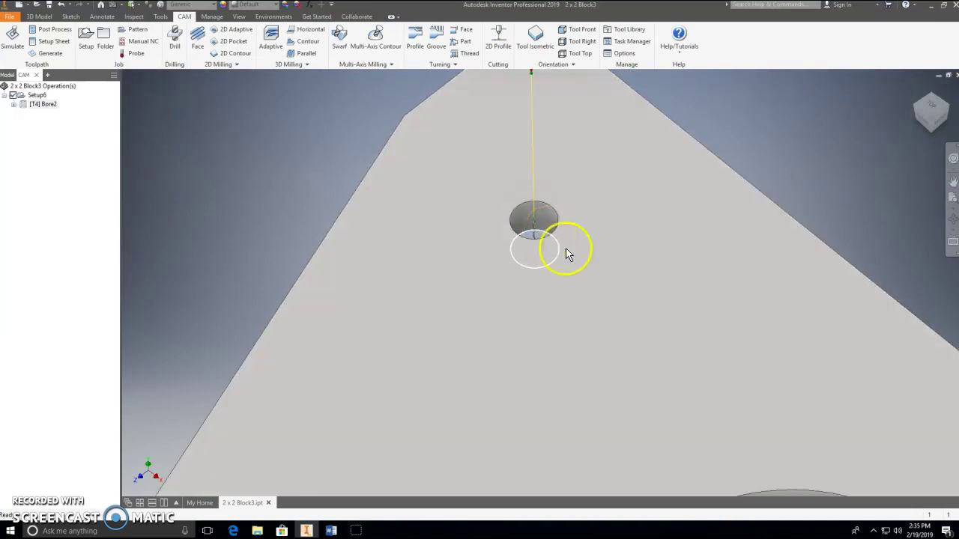
mouse_move(567, 255)
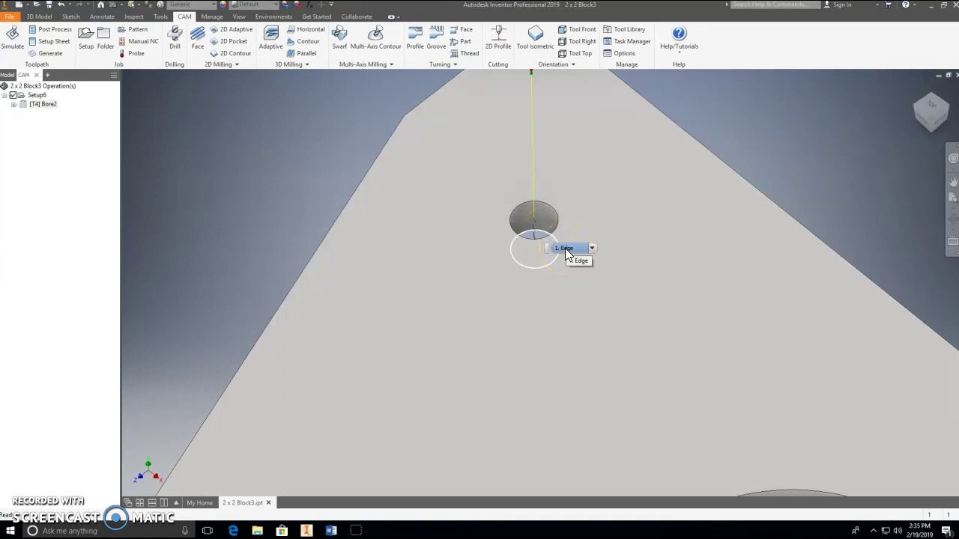
click(541, 232)
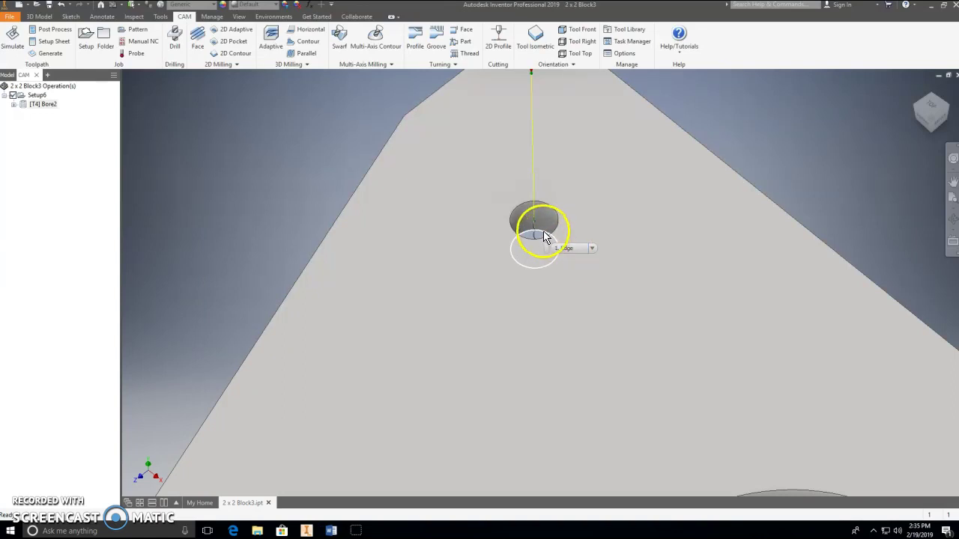
click(540, 233)
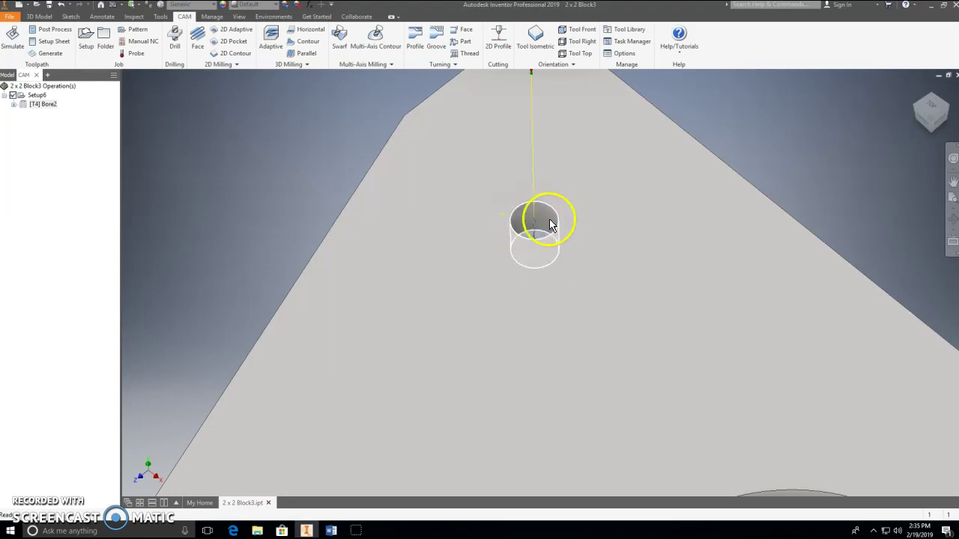
scroll(537, 225, down, 5)
scroll(539, 221, up, 8)
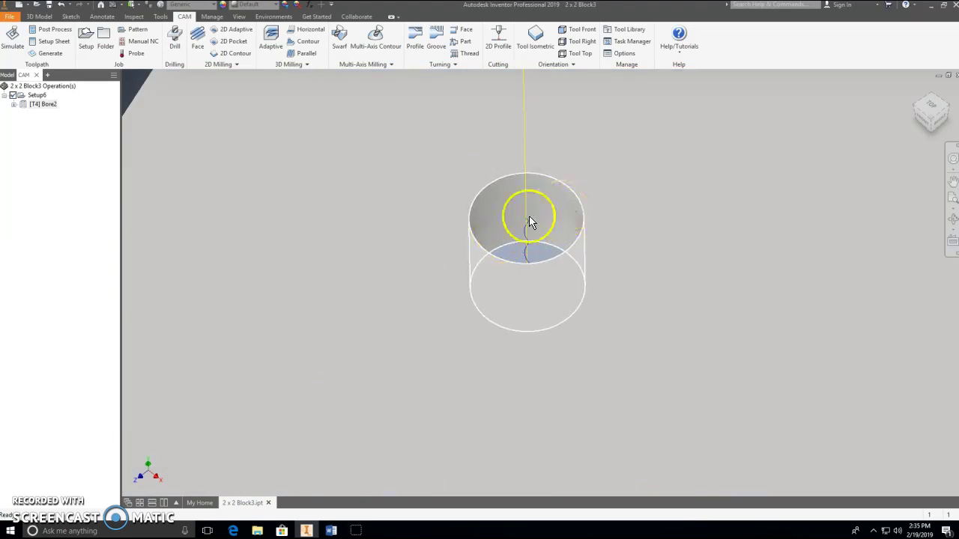
scroll(563, 210, down, 6)
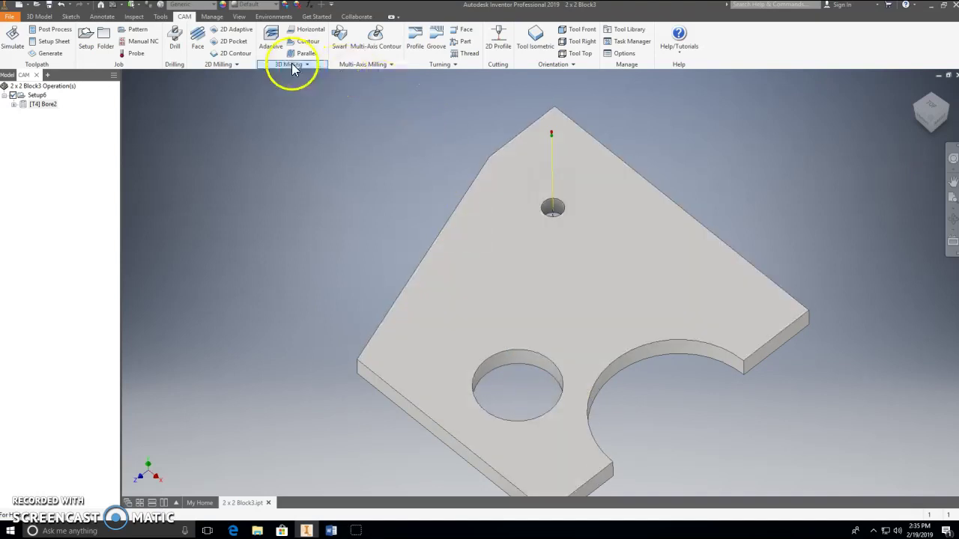
Start a 2D Pocket operation with the 1/8" Flat Endmill and select the large hole's bottom edge as the pocket
click(233, 42)
click(264, 236)
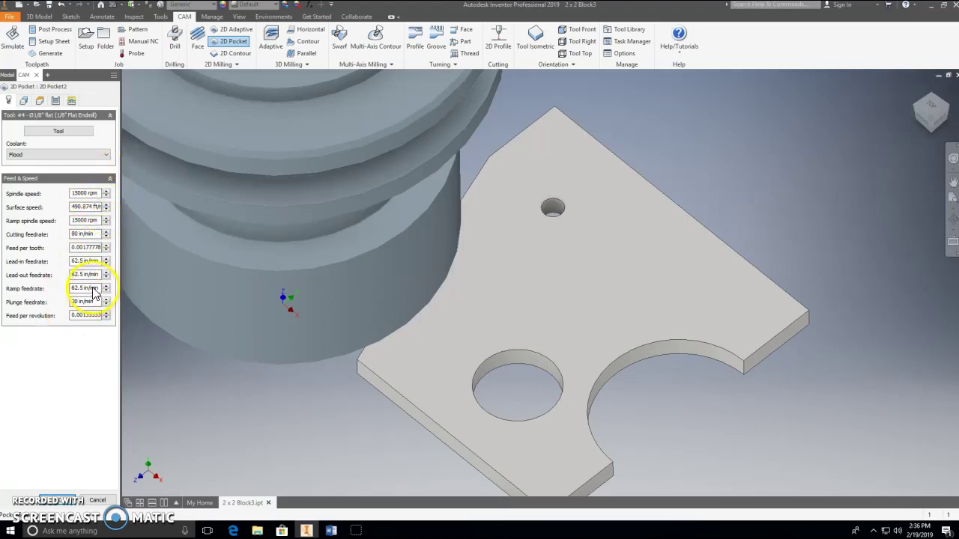
click(522, 372)
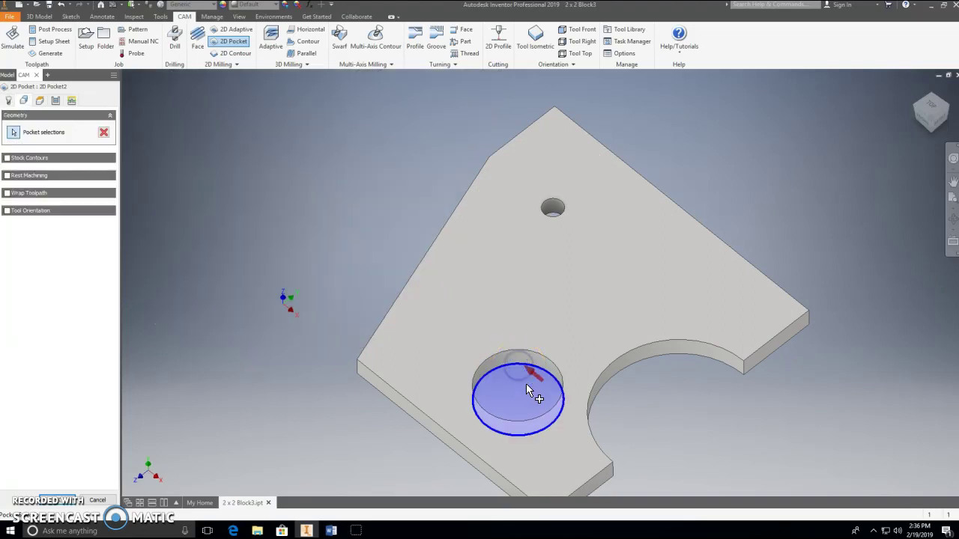
Review the 2D Pocket's tool, geometry, heights, passes and linking settings, and accept the operation
click(9, 102)
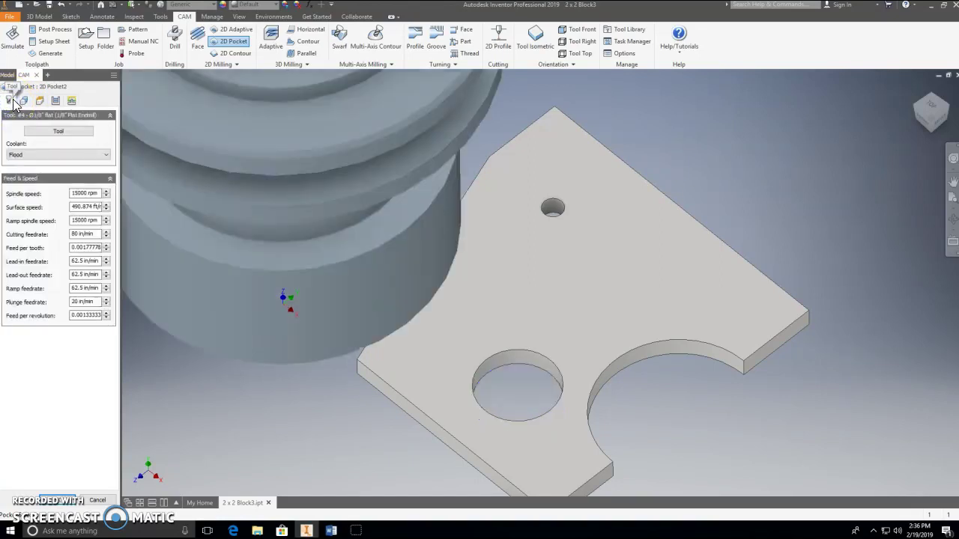
click(25, 101)
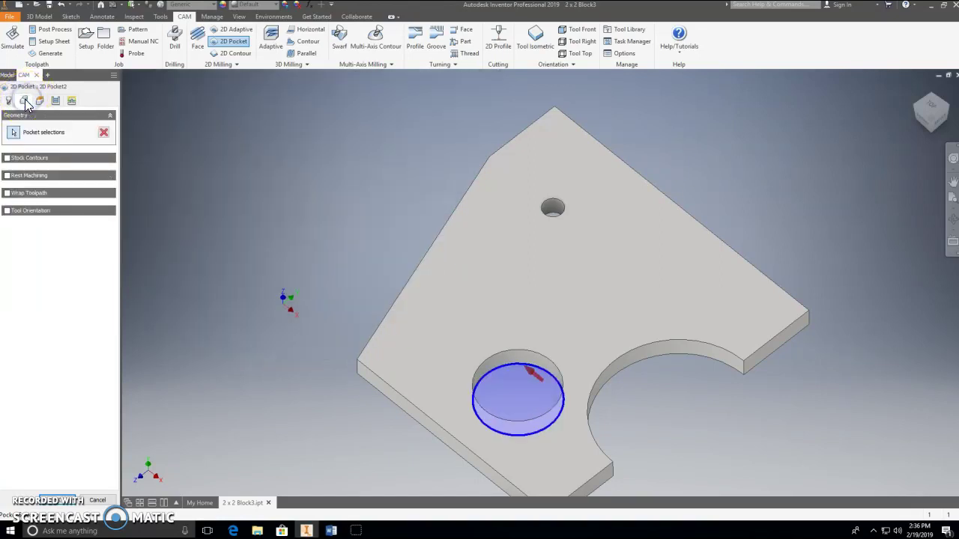
click(39, 101)
click(56, 101)
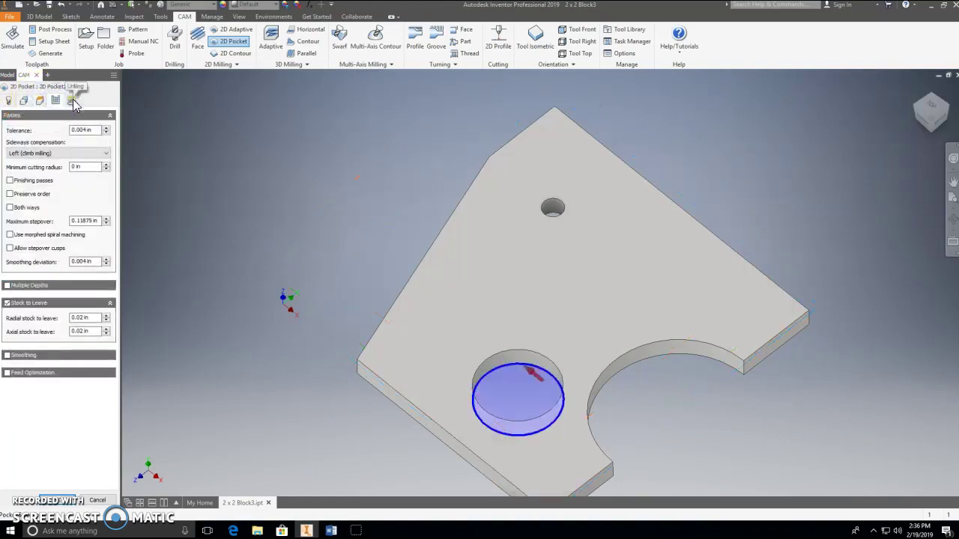
click(72, 102)
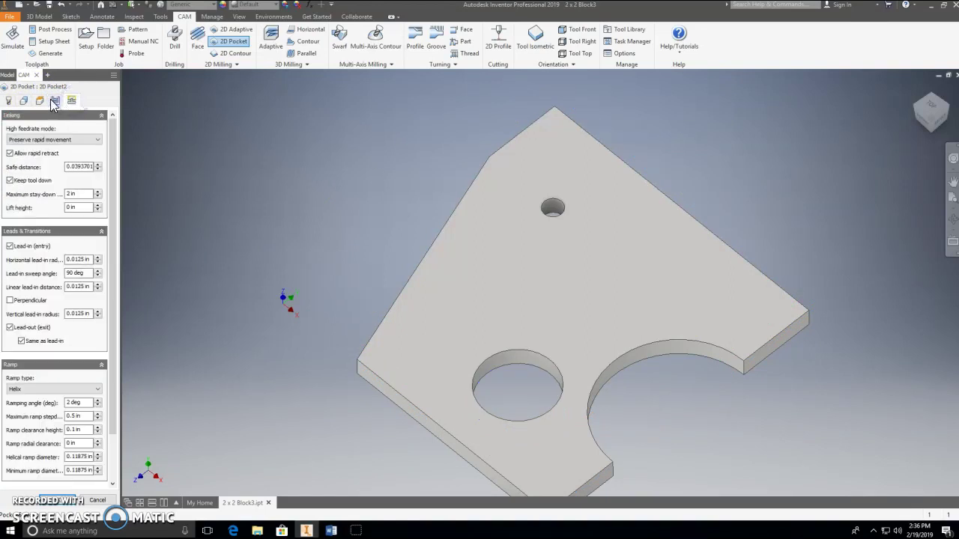
click(55, 101)
click(71, 101)
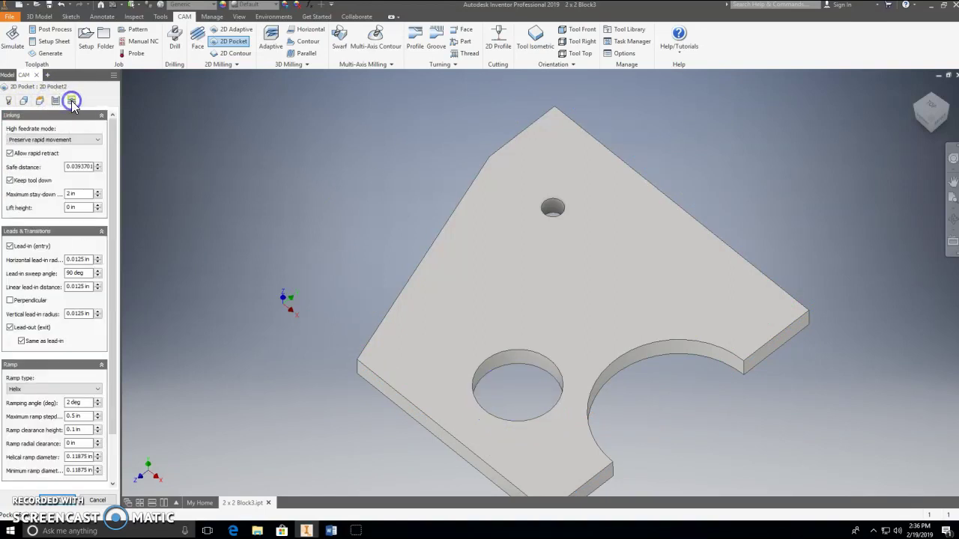
click(58, 501)
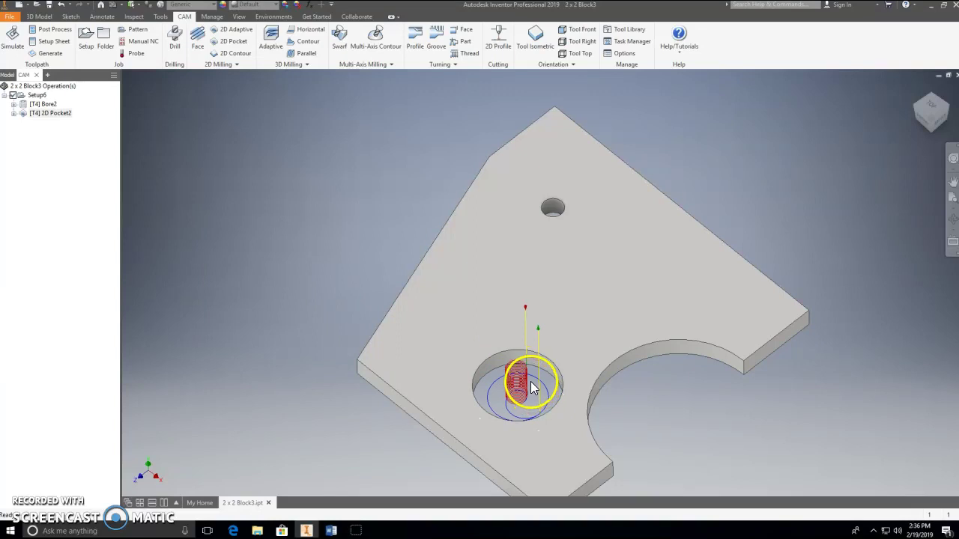
Examine the helical pocket toolpath inside the large hole
scroll(534, 391, up, 2)
middle_drag(530, 380, 493, 263)
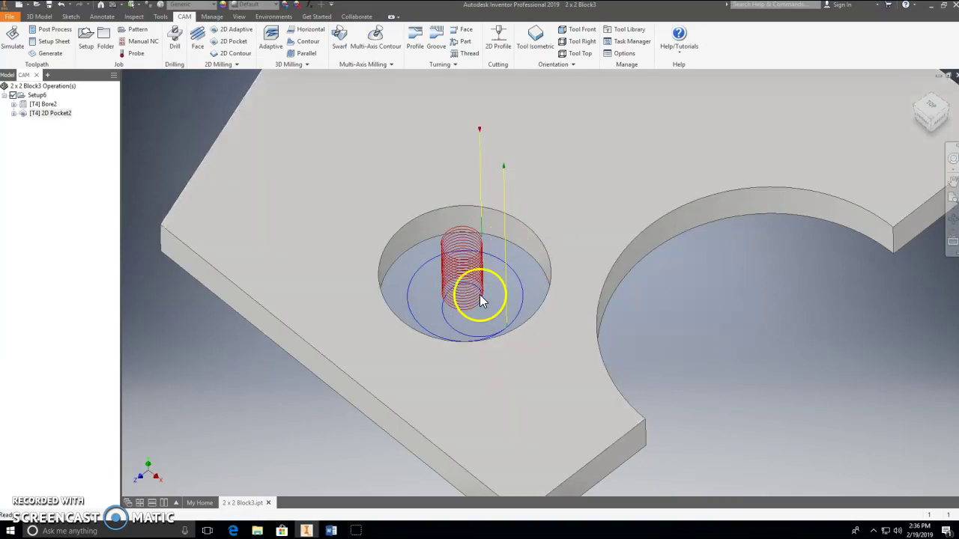
scroll(515, 246, down, 5)
middle_drag(518, 246, 511, 309)
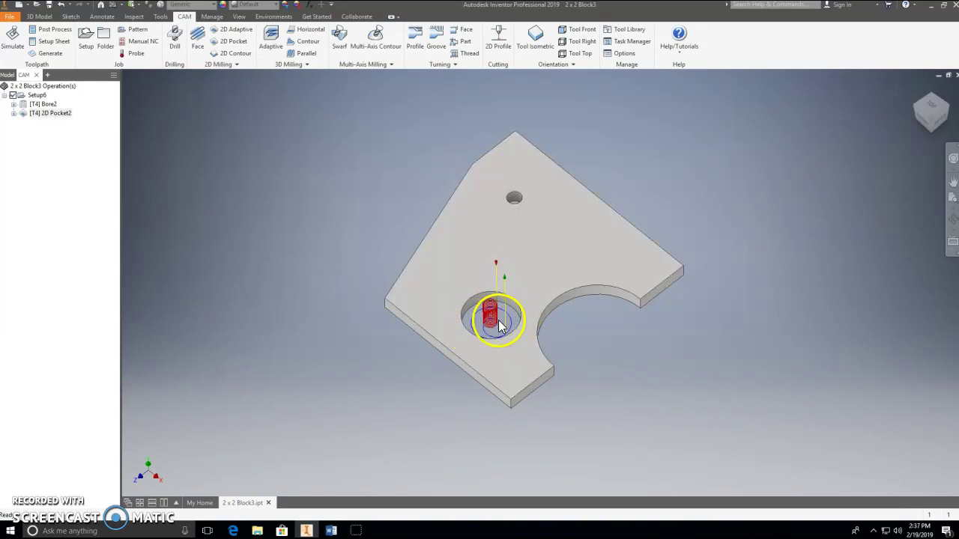
scroll(492, 323, up, 2)
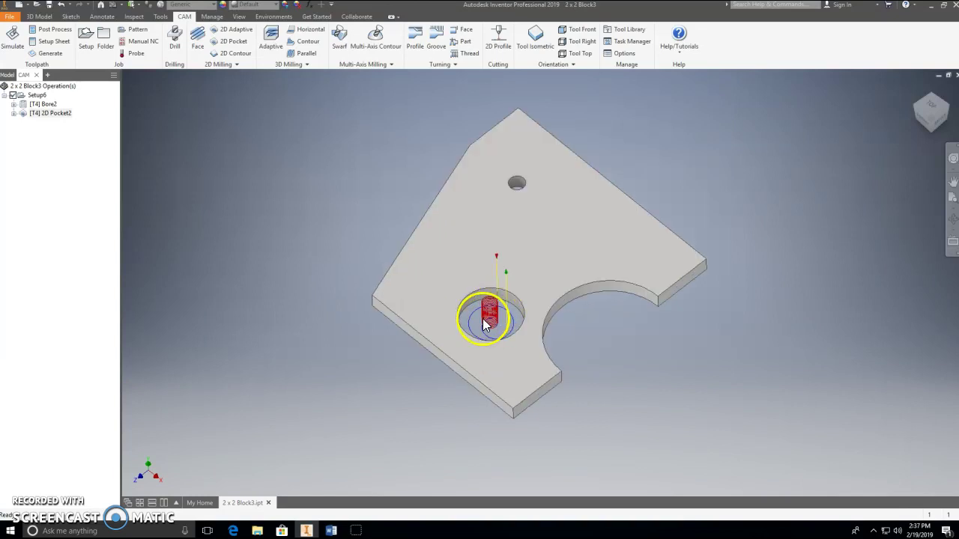
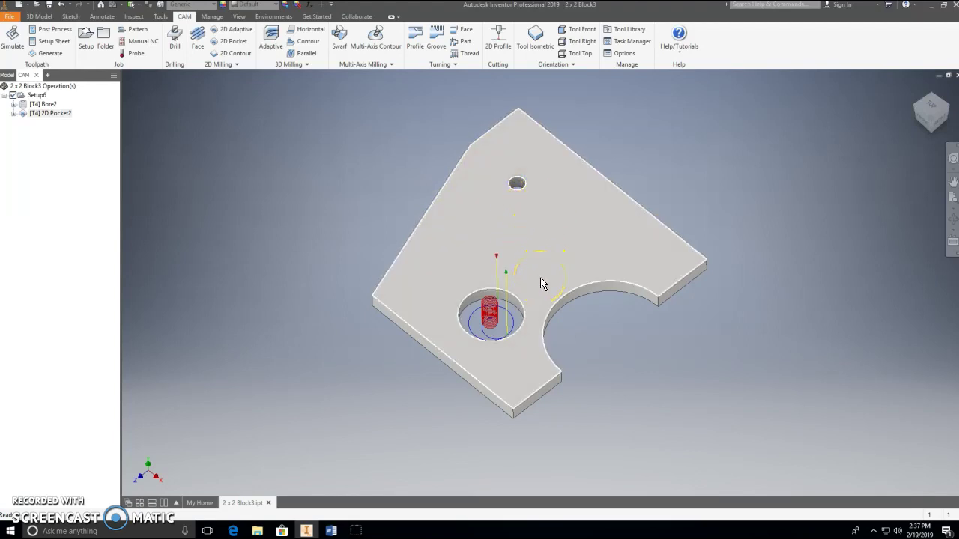
click(536, 244)
click(519, 148)
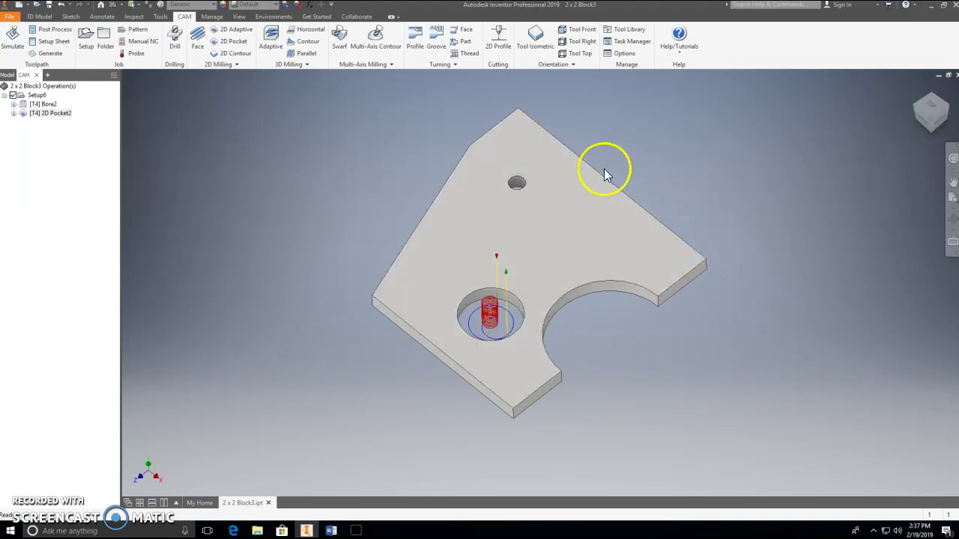
Start a 2D Contour operation on the plate's bottom outer outline and enable rectangular tabs positioned by distance
click(234, 54)
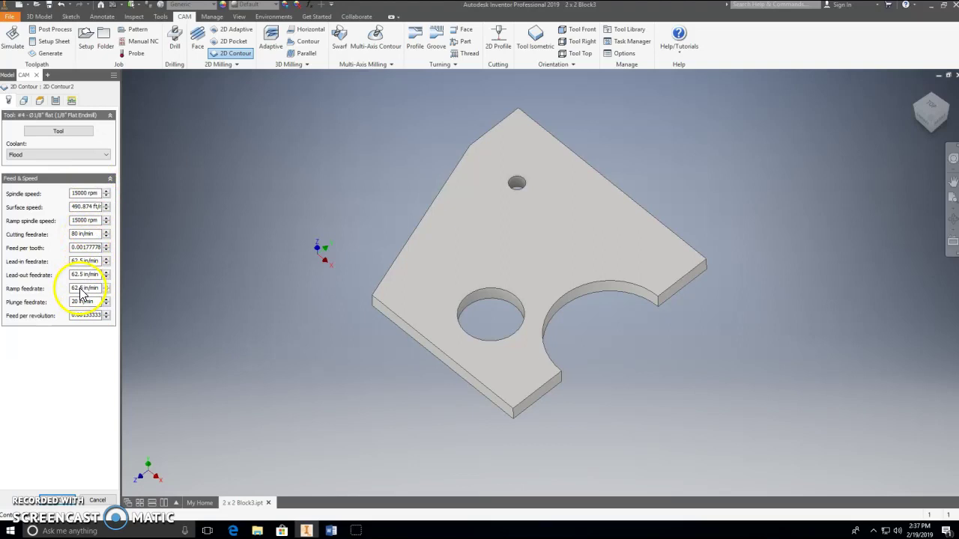
click(417, 347)
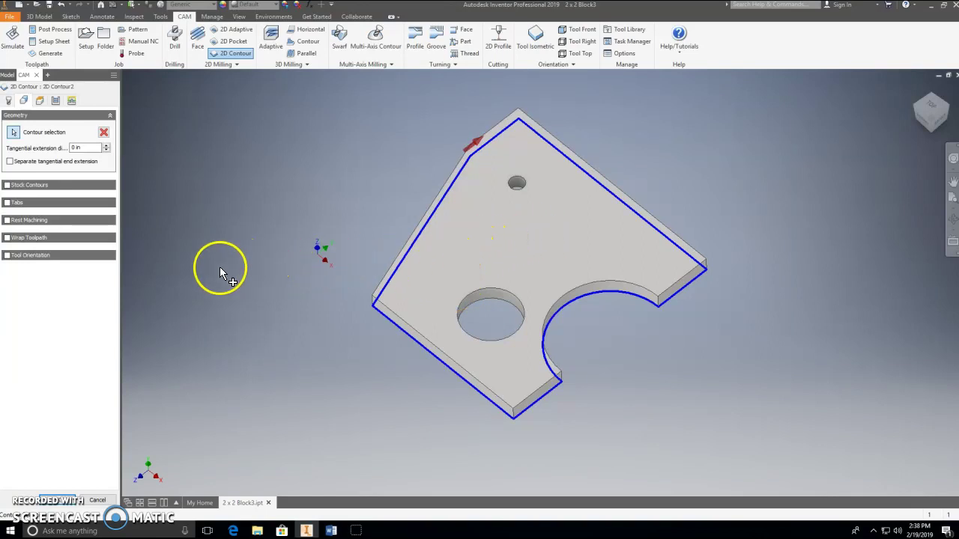
click(8, 203)
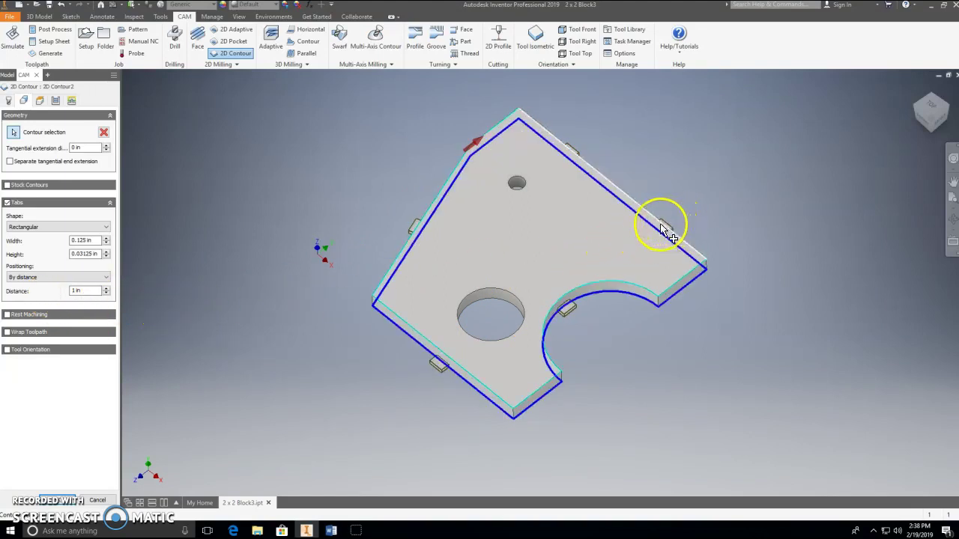
click(569, 308)
click(568, 309)
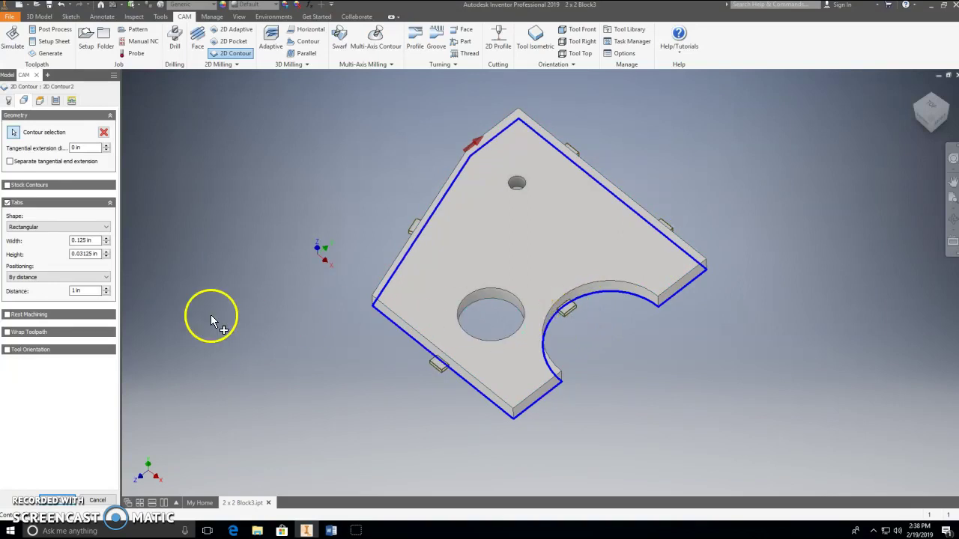
Try a tab distance of 2 in for the contour, and set the distance to 1.5 in instead
click(94, 292)
drag(88, 295, 61, 303)
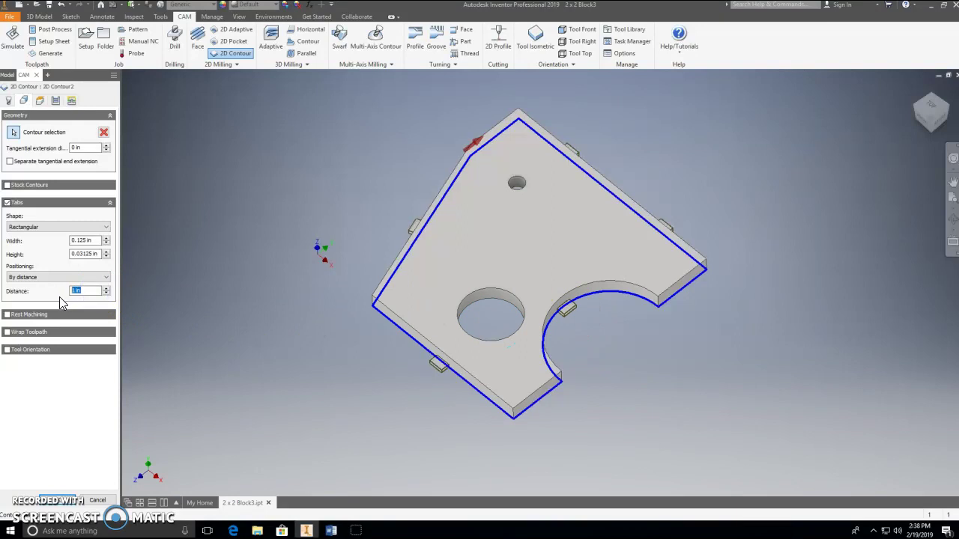
key(Return)
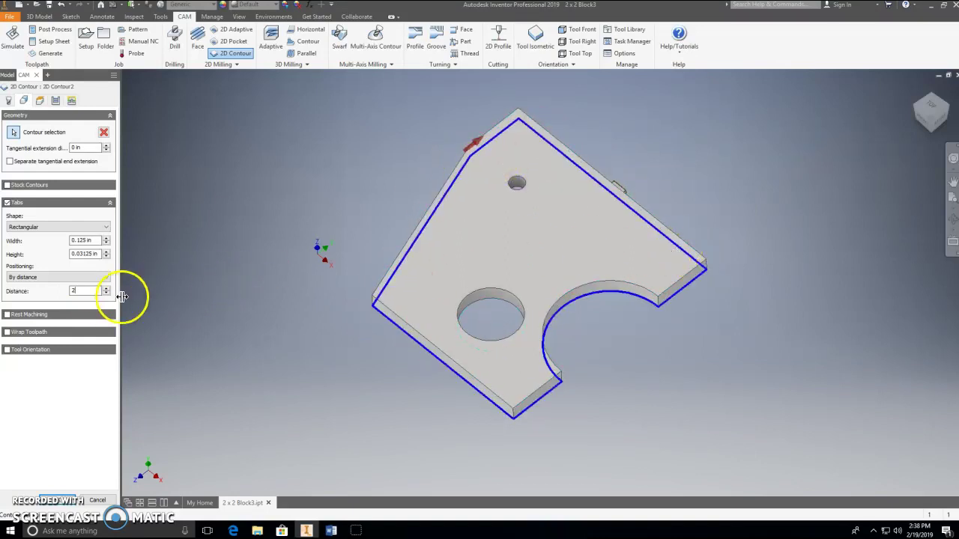
double_click(88, 294)
text(1.5)
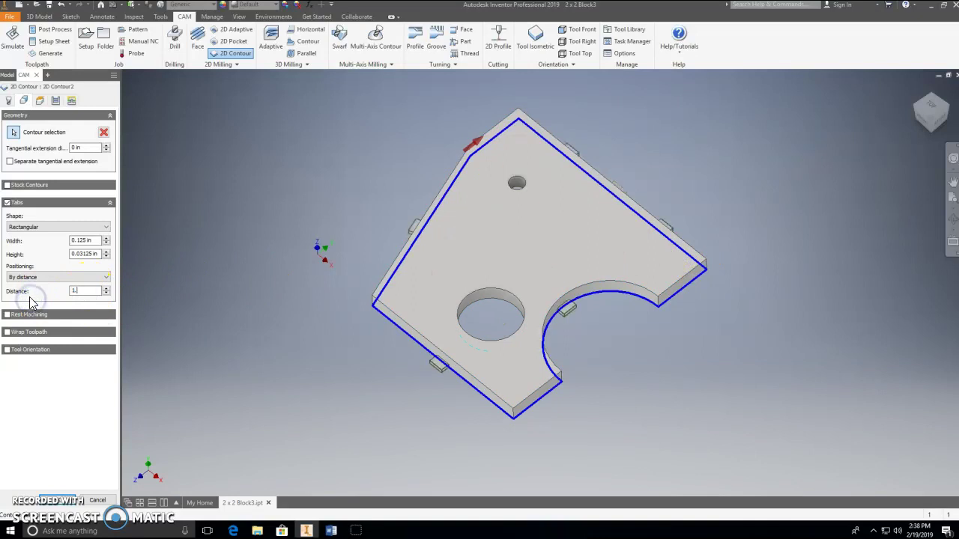
Try a tab distance of 1.75 in for the contour
double_click(82, 291)
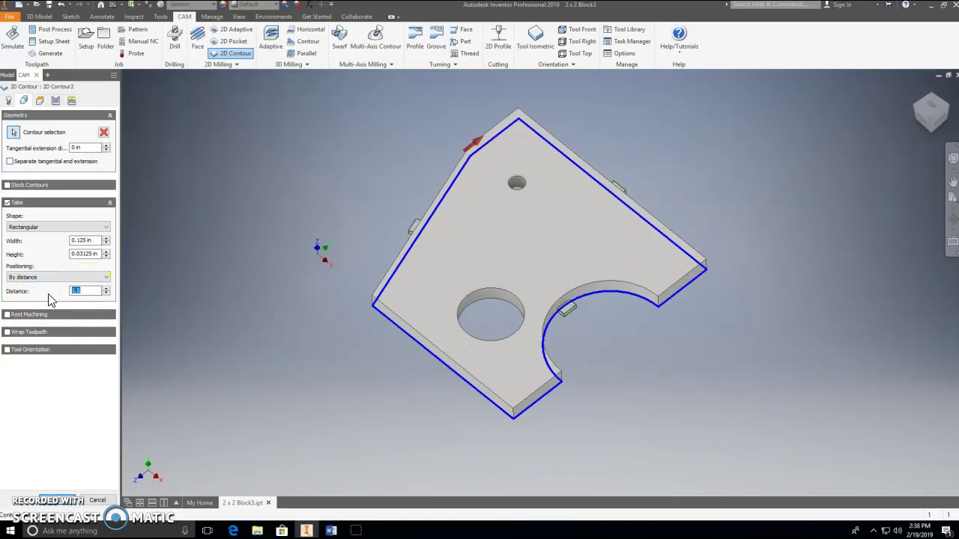
text(1.75)
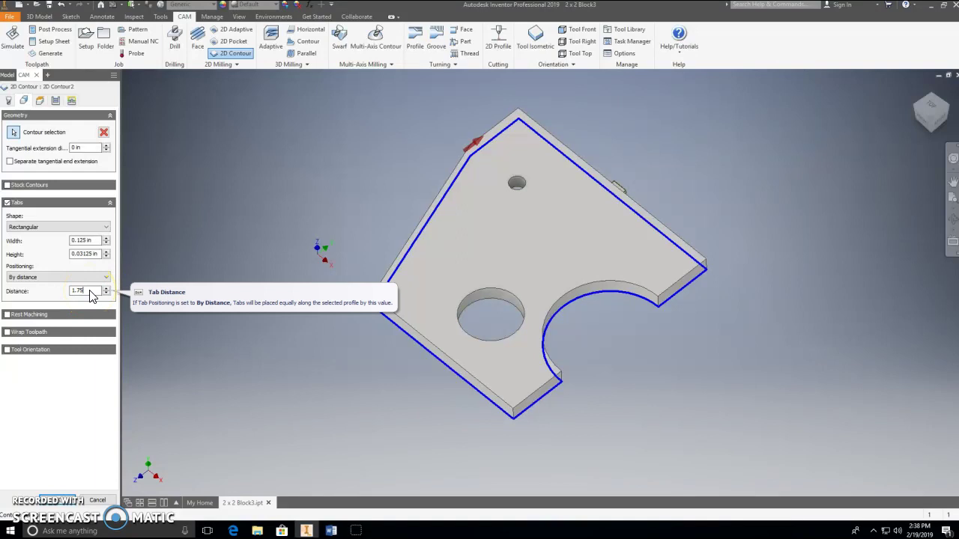
click(84, 293)
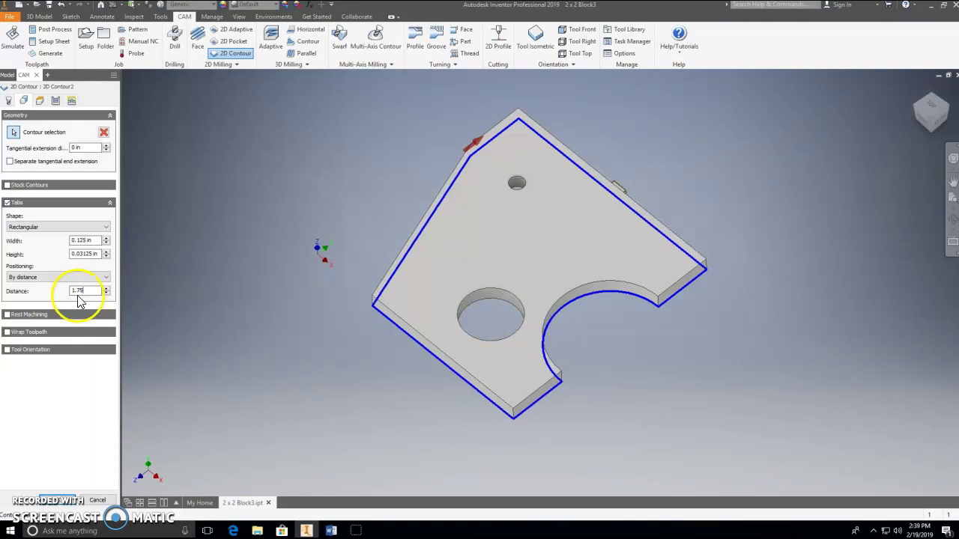
click(607, 313)
click(541, 337)
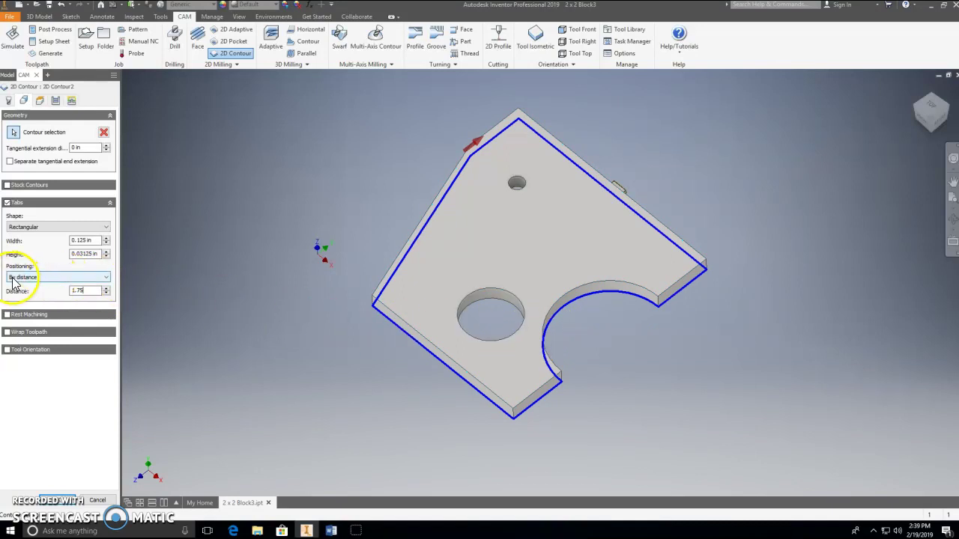
Switch tab positioning to At points and place one tab on each of the three long edges and the two short edges beside the arc
click(61, 278)
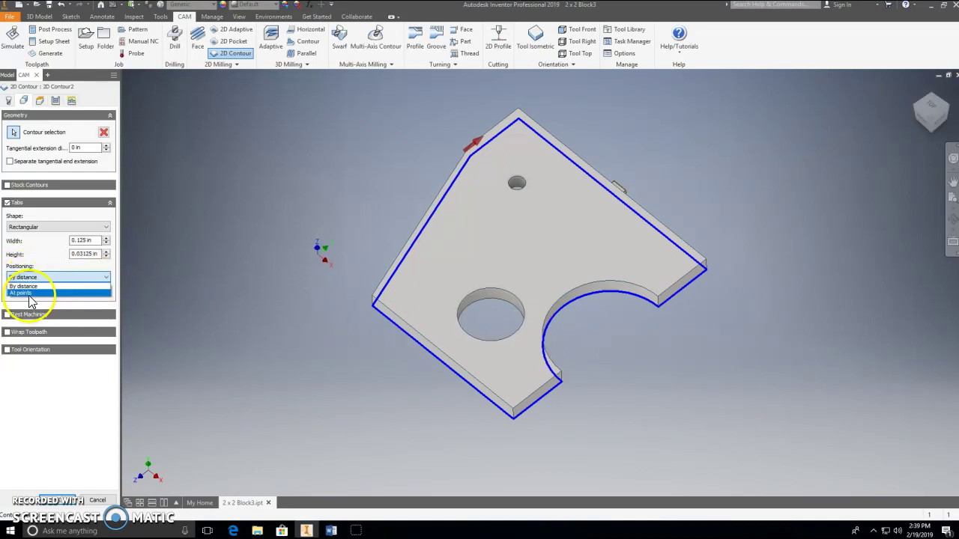
click(30, 293)
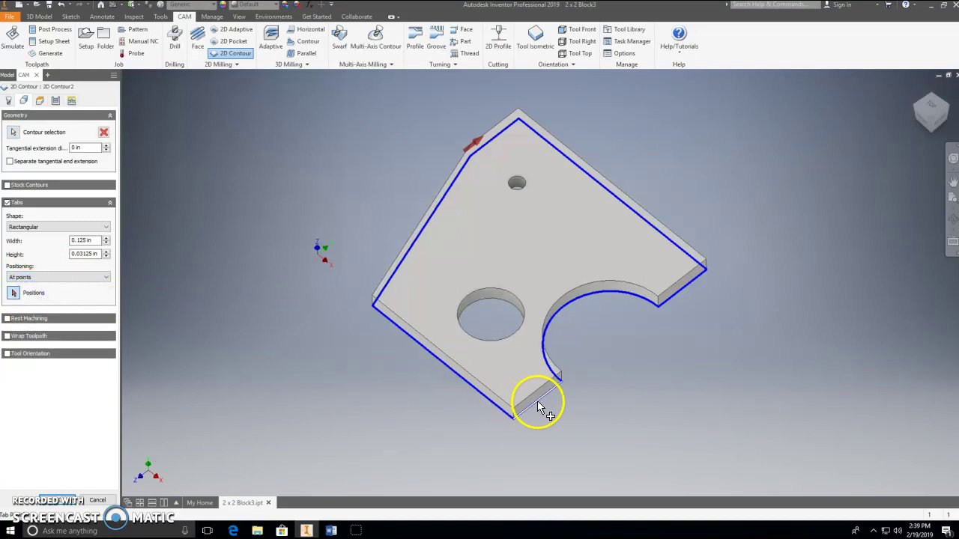
click(447, 371)
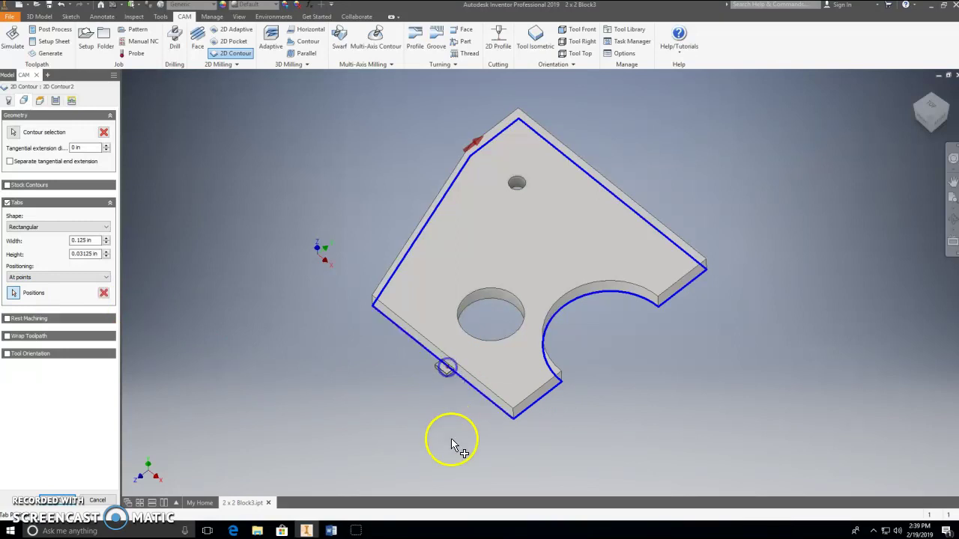
click(431, 226)
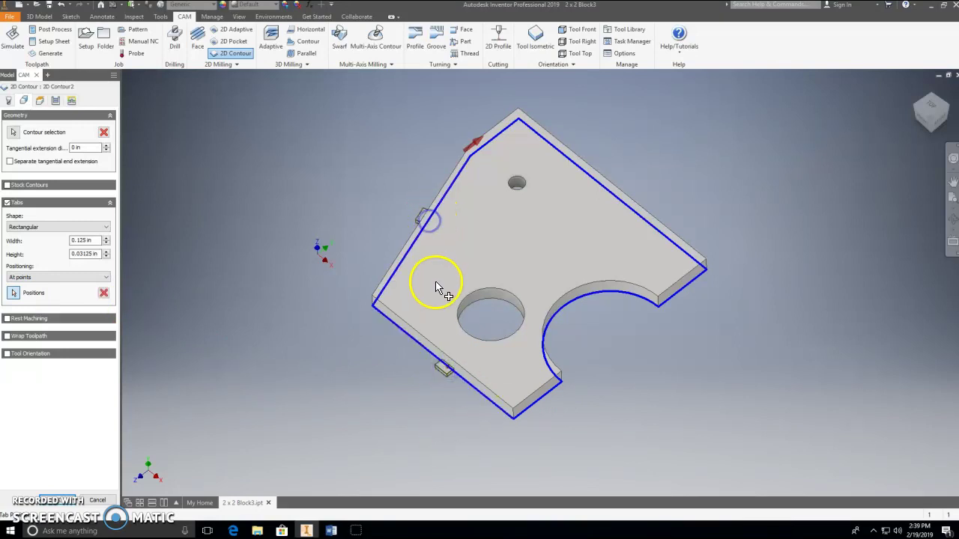
click(606, 192)
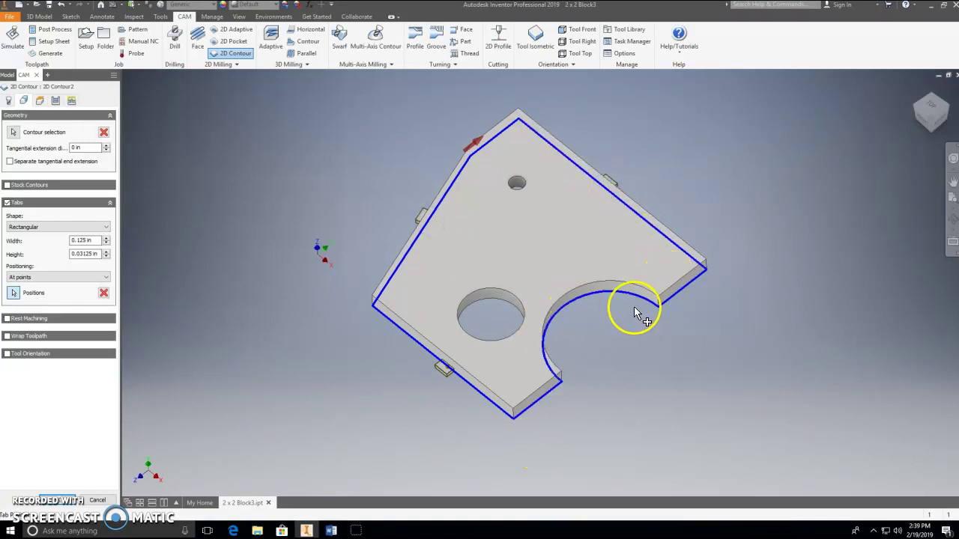
click(684, 292)
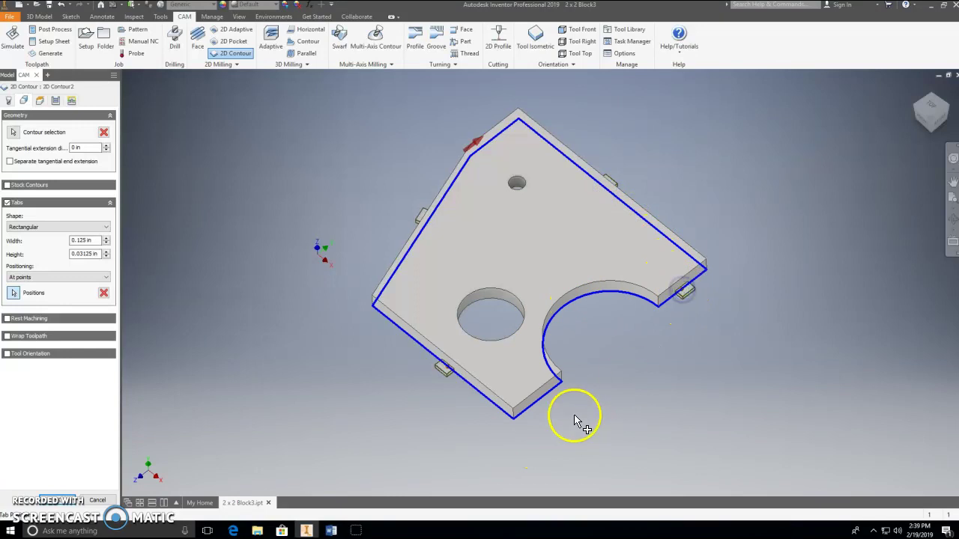
click(542, 402)
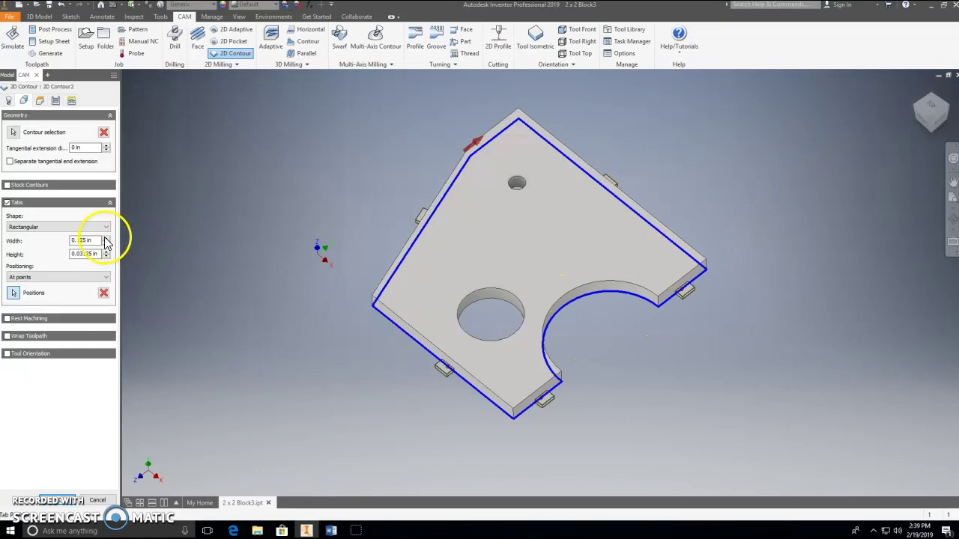
Set the contour tabs' width to 0.25 in and their height to 0.06 in
double_click(79, 241)
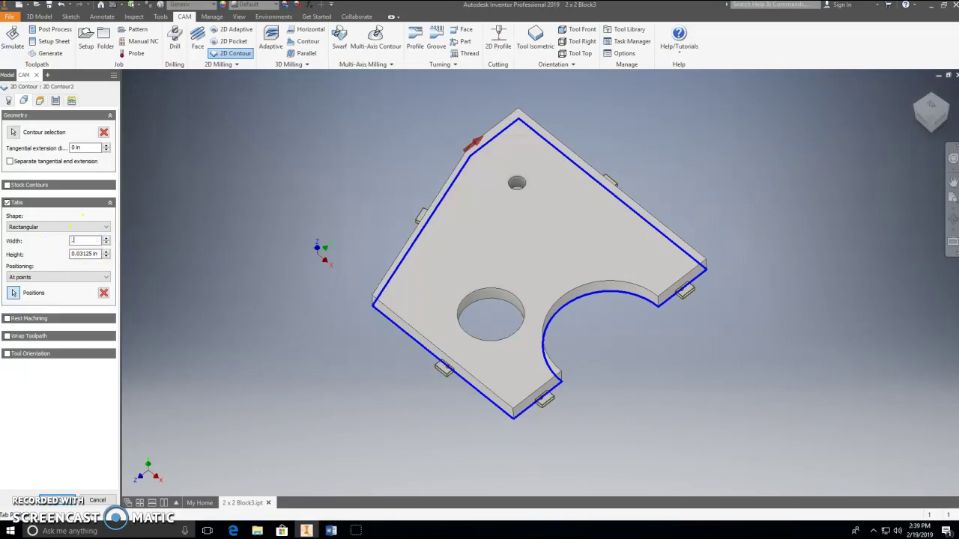
text(.25)
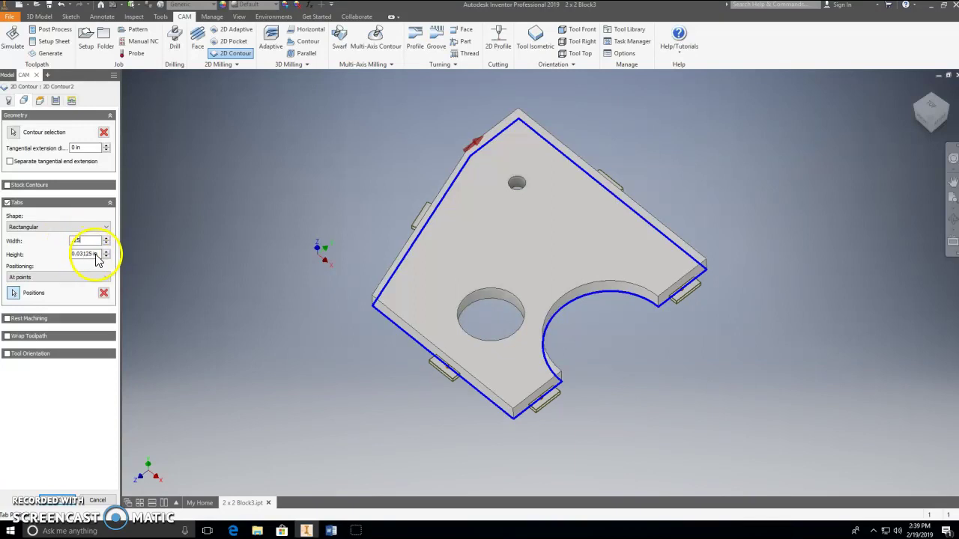
key(Tab)
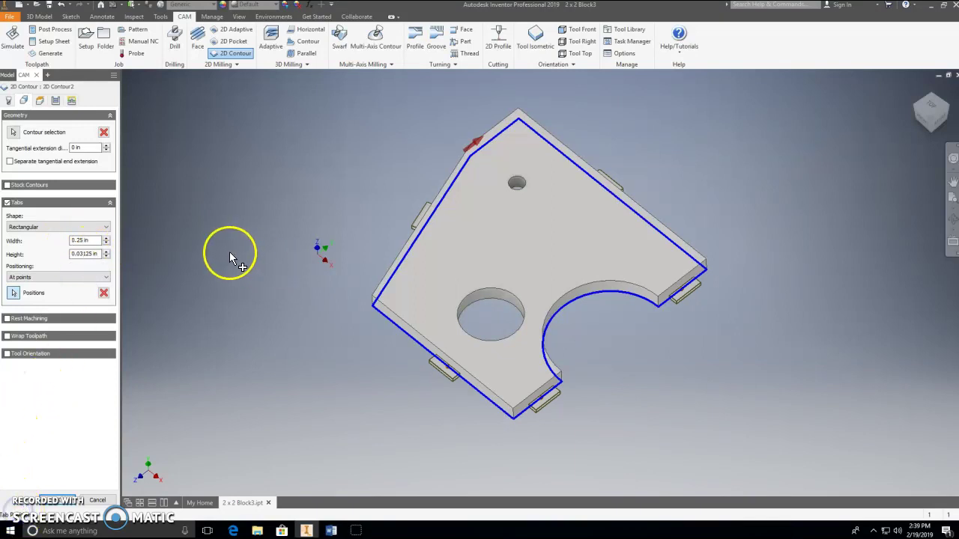
click(100, 255)
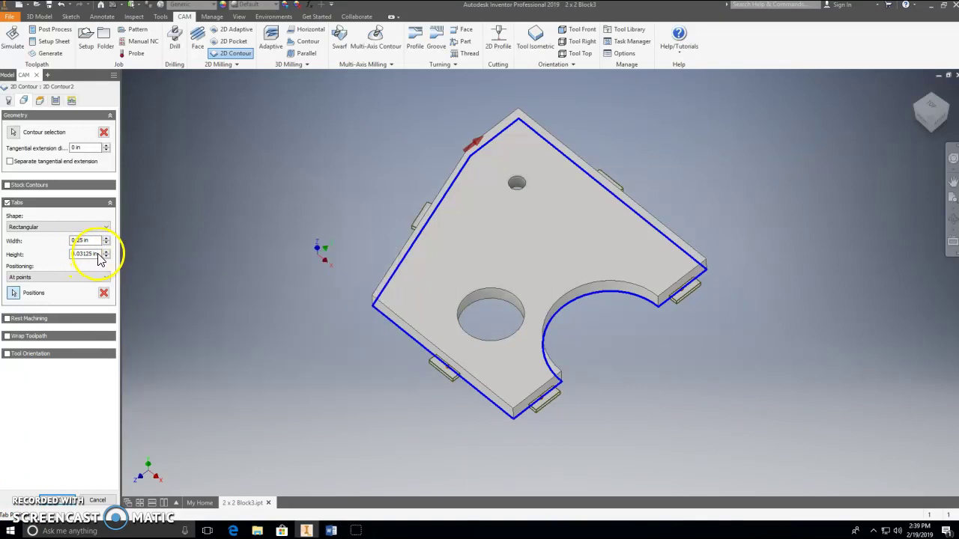
drag(103, 254, 57, 262)
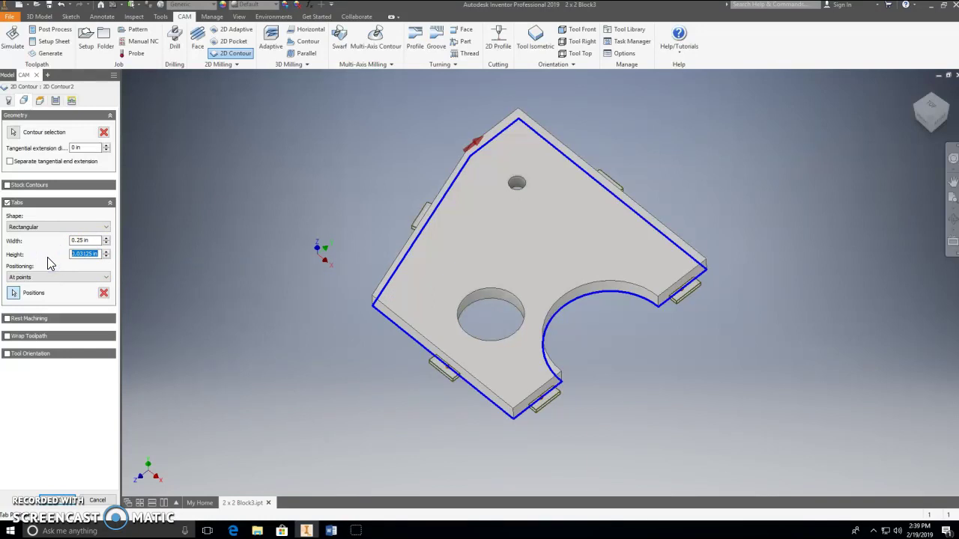
text(.06)
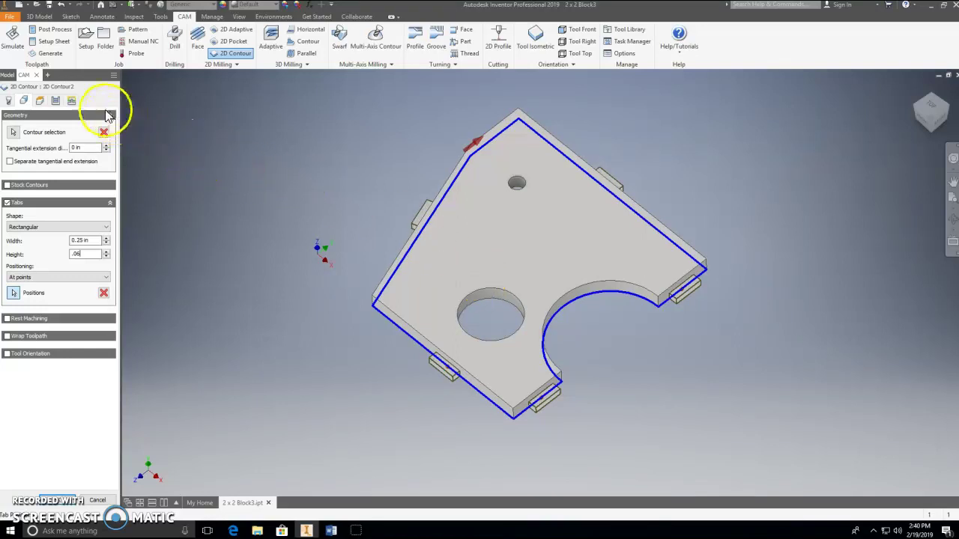
Review the contour's heights and passes settings, and try enabling Multiple Depths for the cut
click(39, 101)
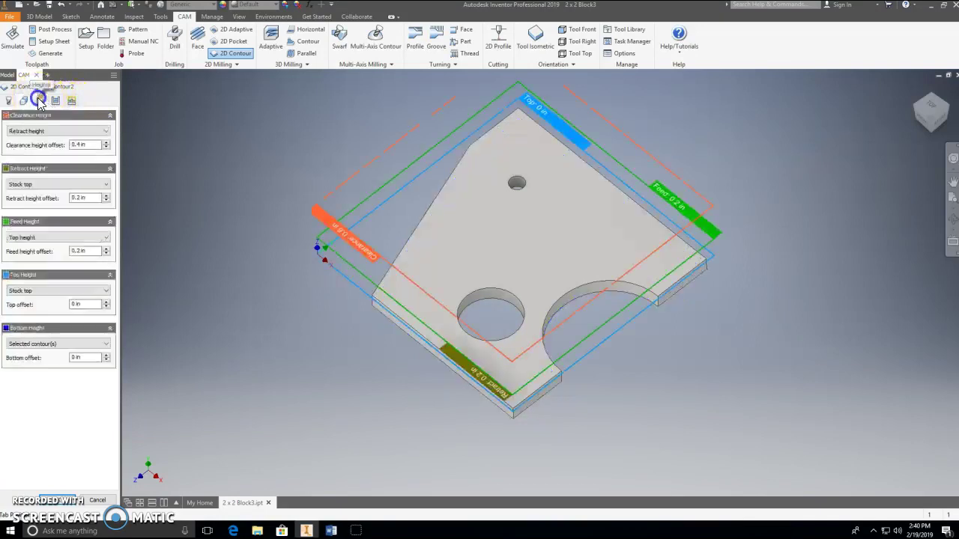
click(56, 101)
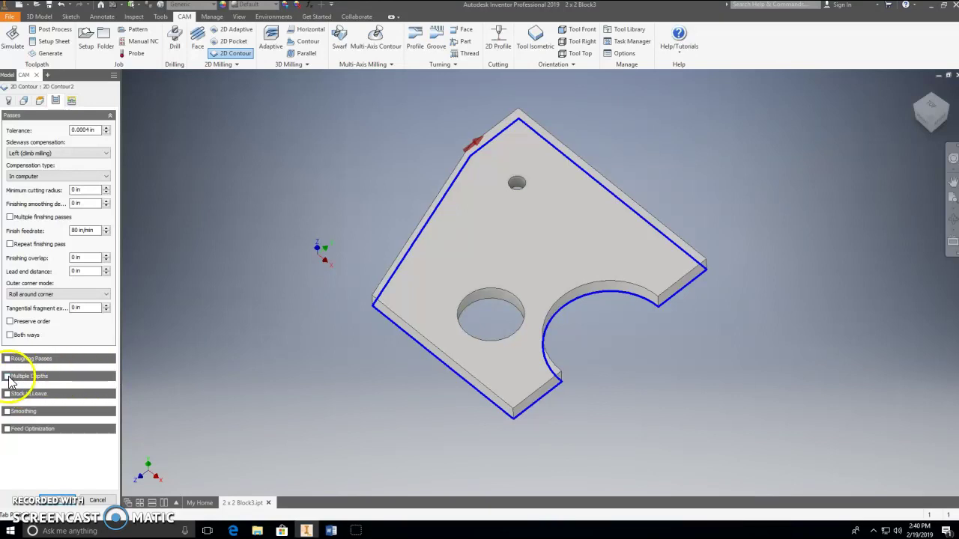
mouse_move(5, 382)
click(7, 377)
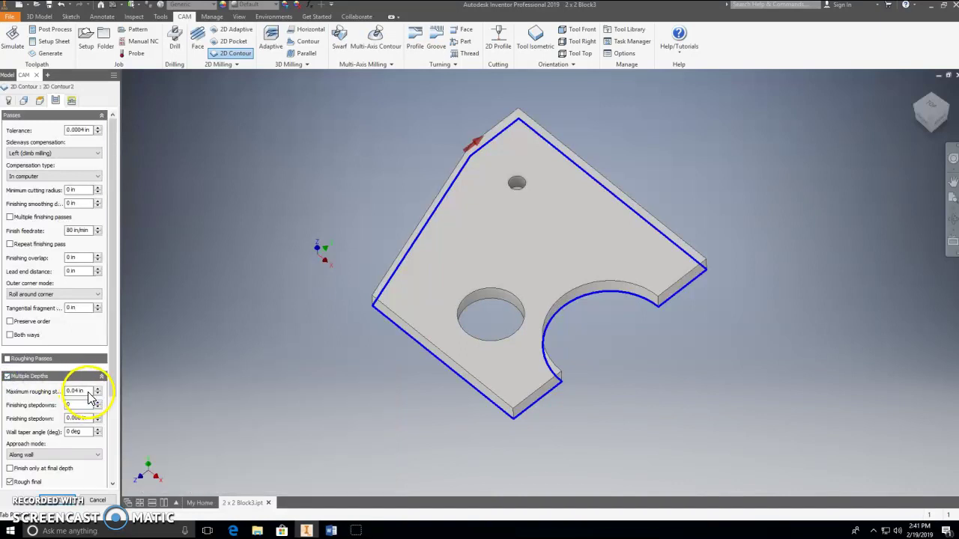
click(88, 392)
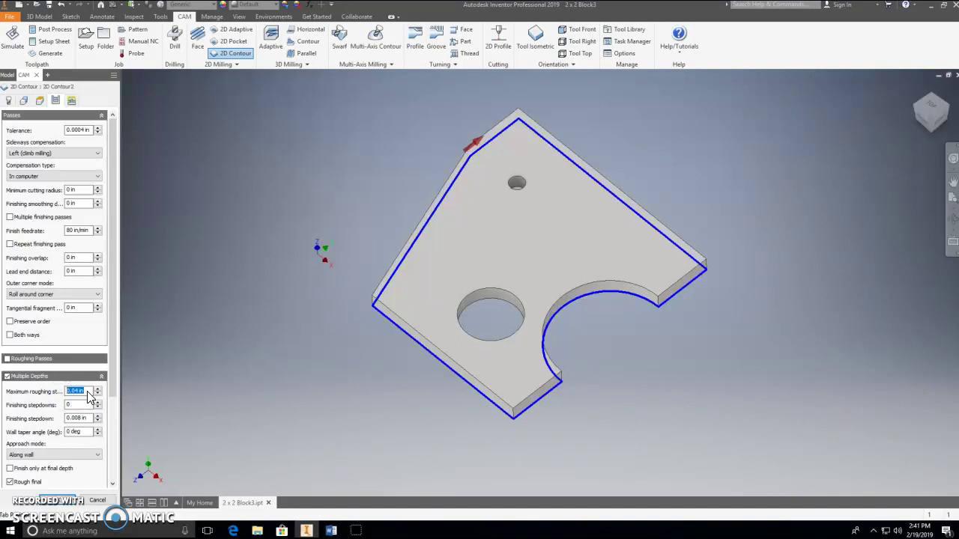
drag(87, 394, 53, 391)
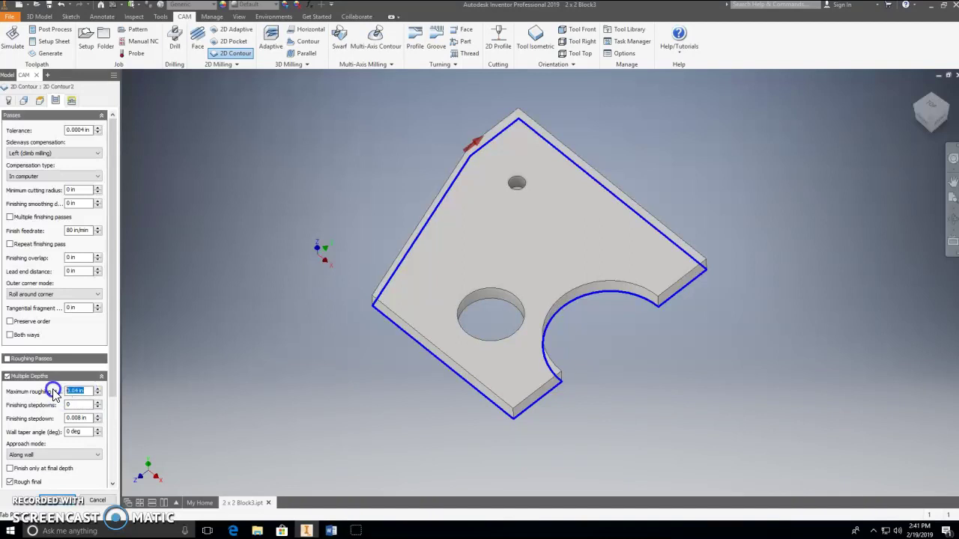
click(9, 376)
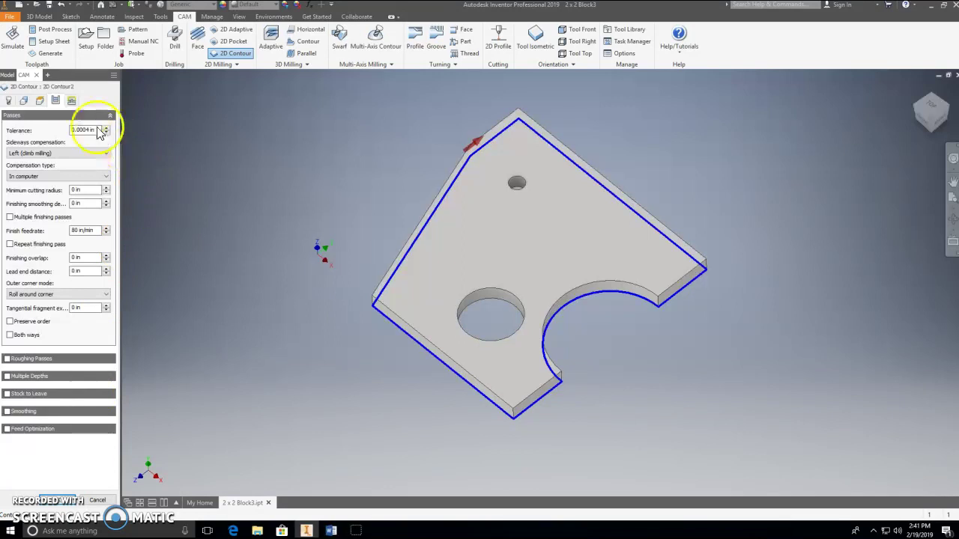
Check the contour's linking settings and accept the 2D Contour operation
click(71, 100)
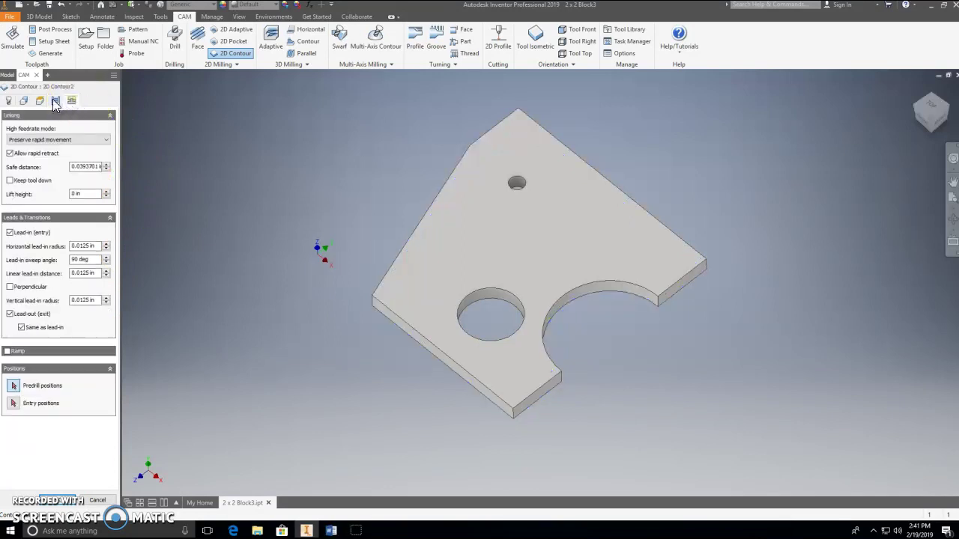
click(56, 502)
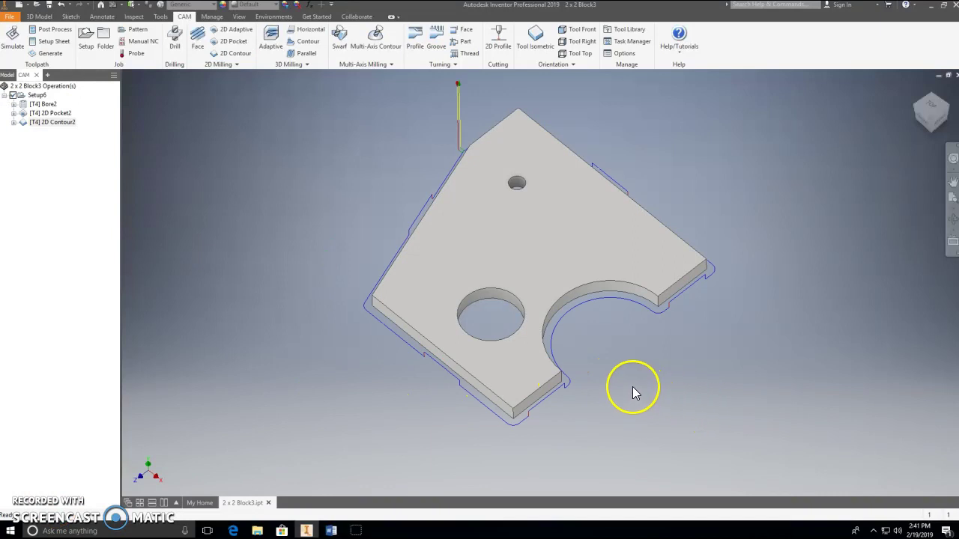
Examine the contour toolpath with its tabs from the side, and compare the pocket and bore toolpaths
shift+middle_drag(618, 420, 631, 389)
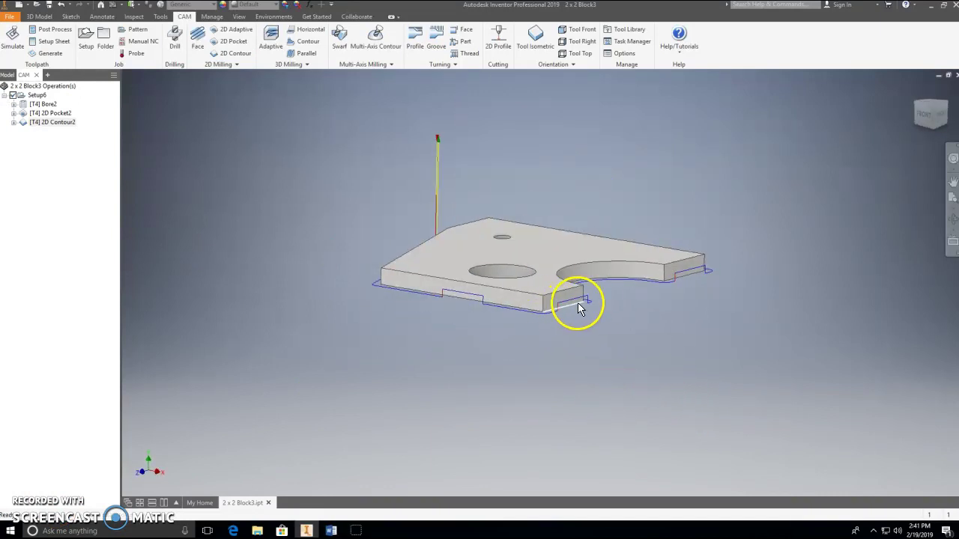
click(41, 113)
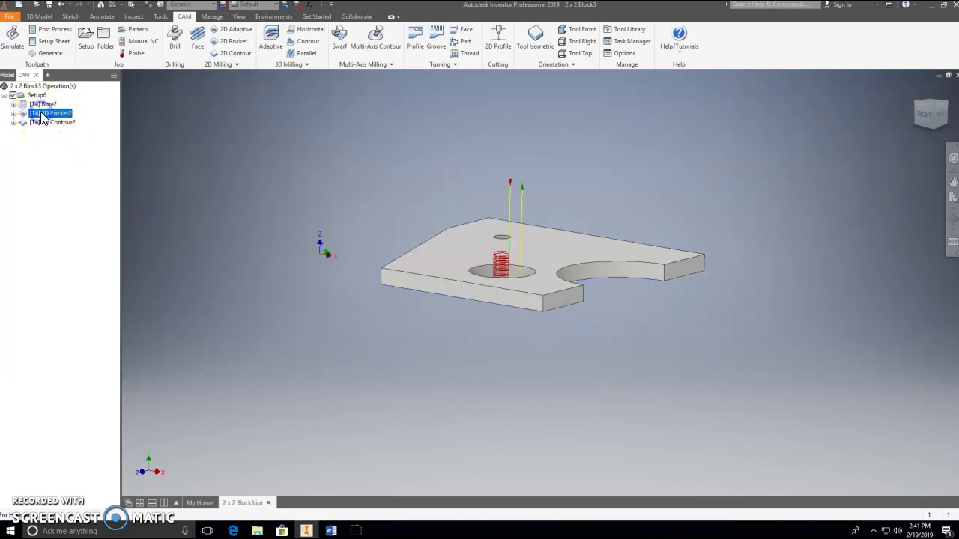
click(496, 281)
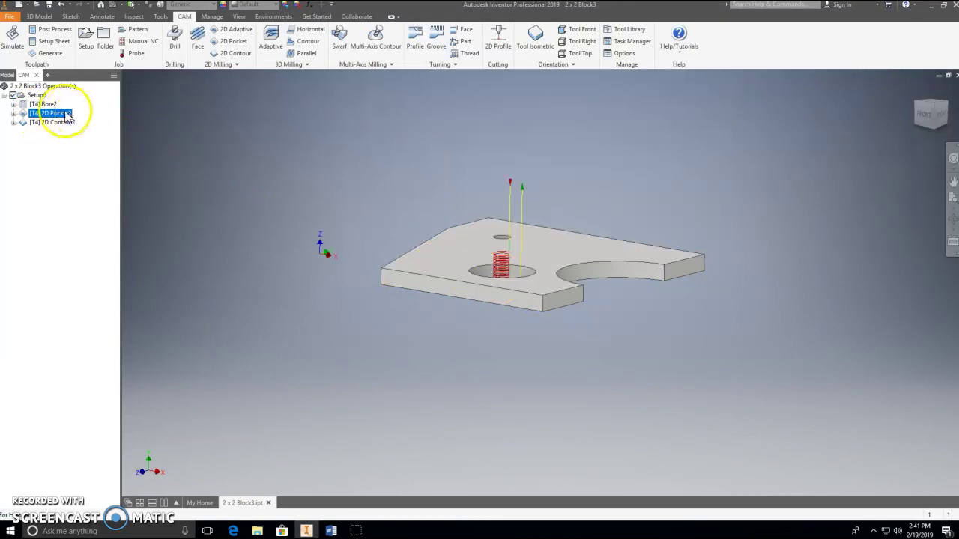
click(43, 104)
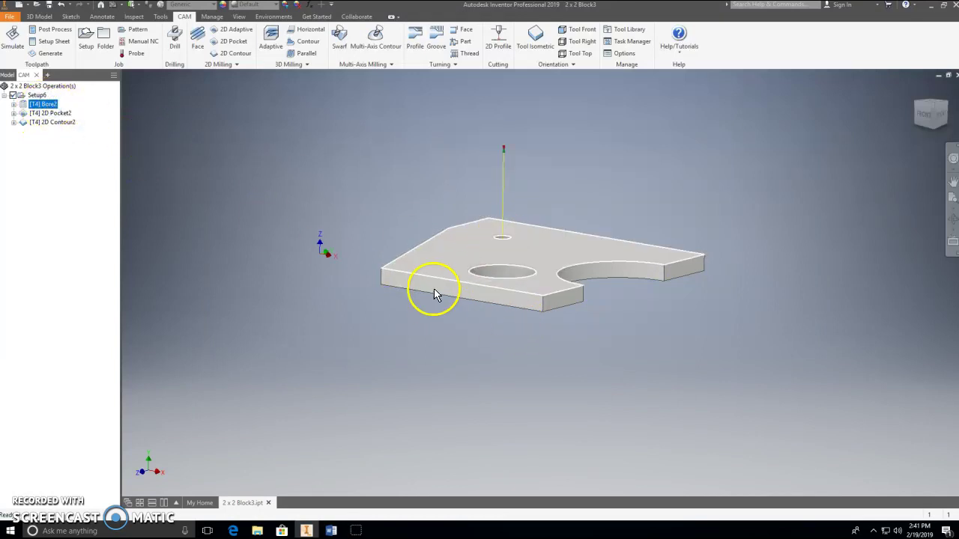
Simulate all toolpaths of the setup through to the end and close the simulation
click(37, 95)
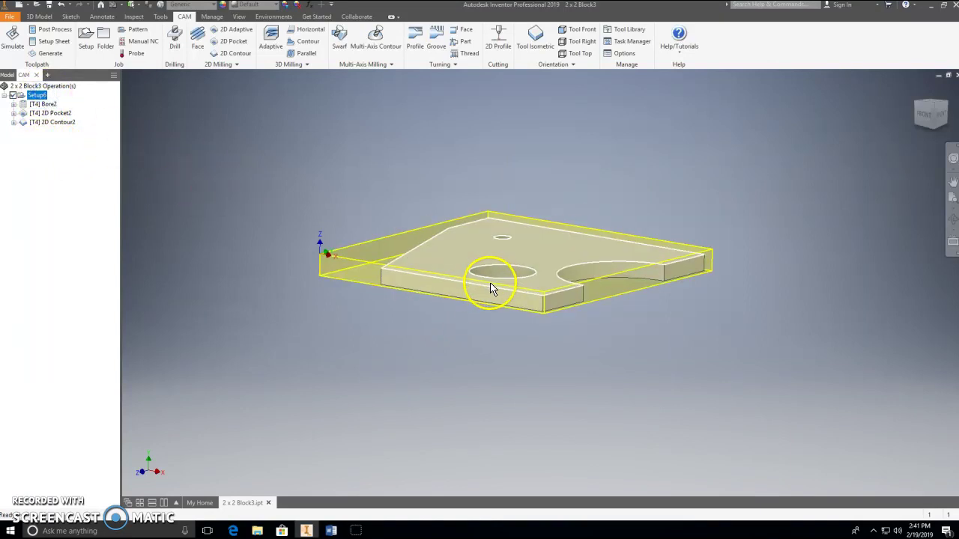
click(10, 43)
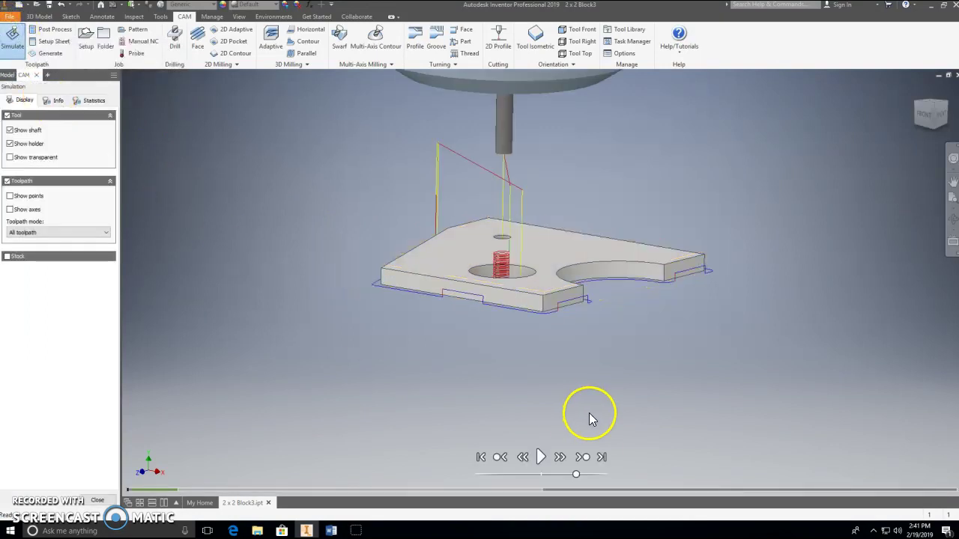
shift+middle_drag(624, 378, 585, 379)
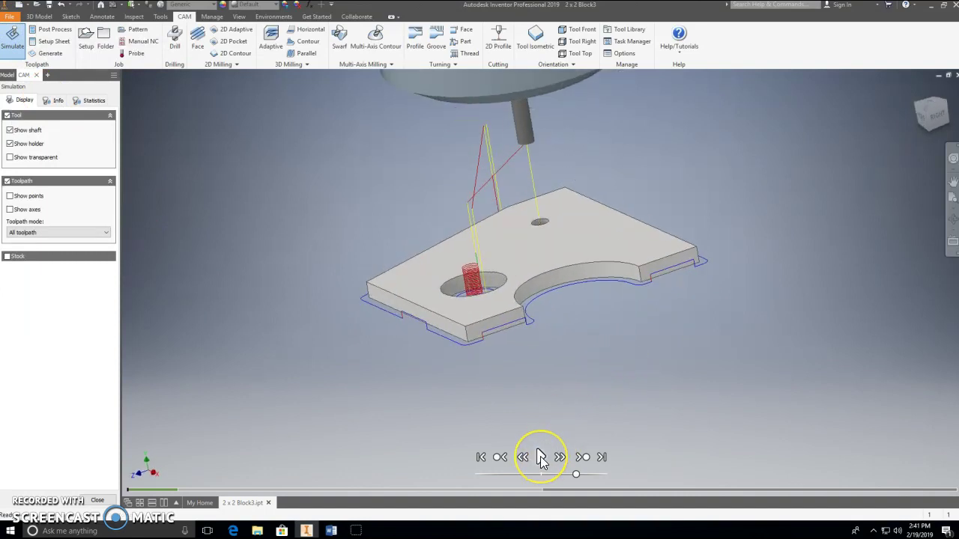
click(540, 456)
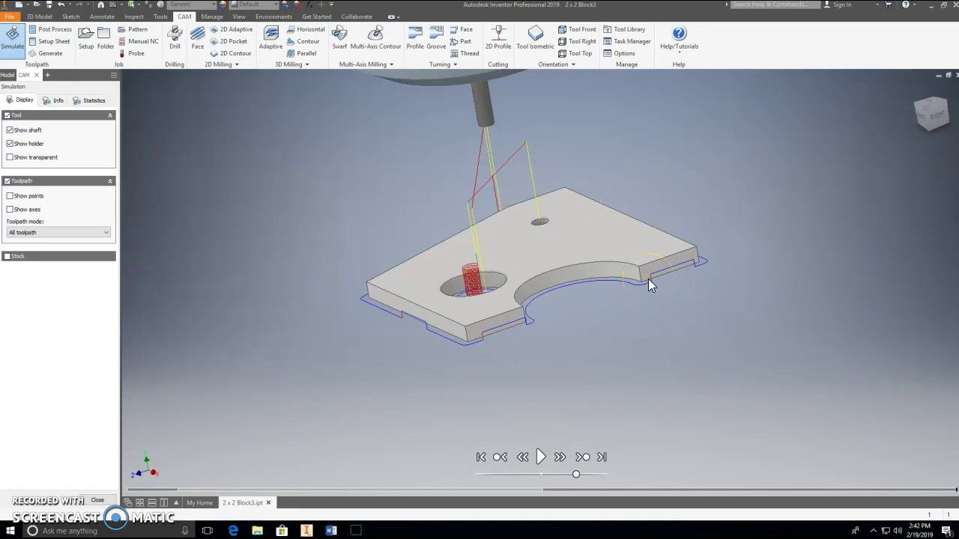
click(96, 502)
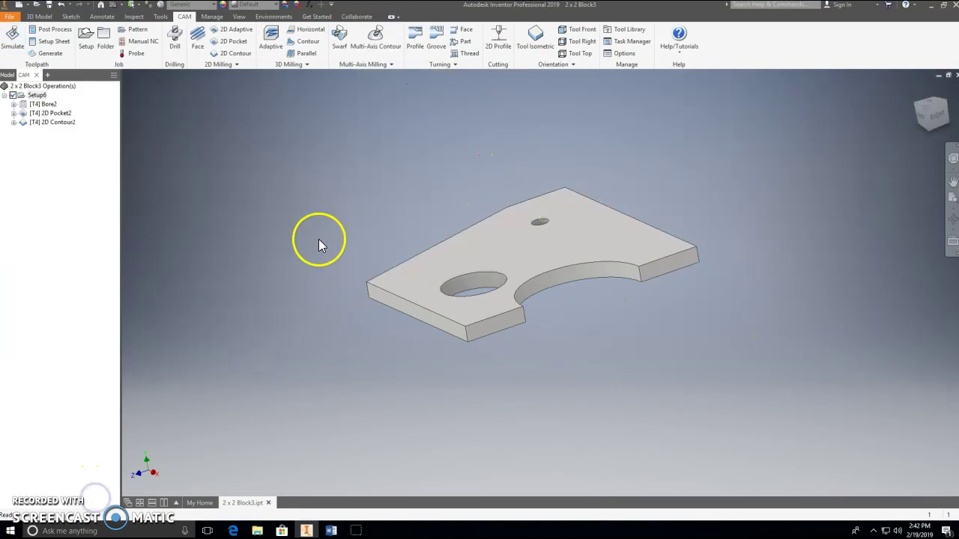